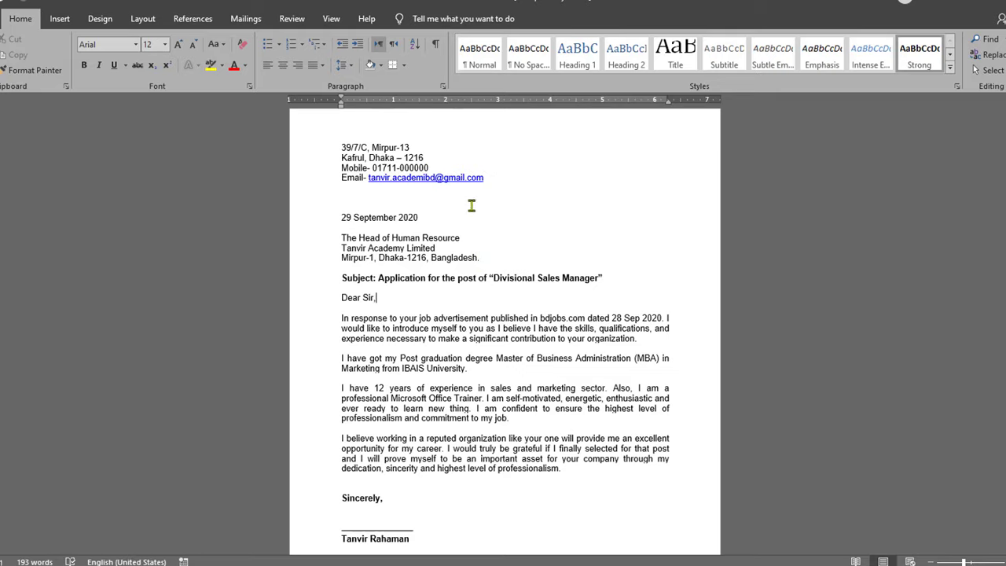
# - Set the cover letter's paper size to A4 and apply Normal one-inch margins
pyautogui.scroll(1, 472, 206)
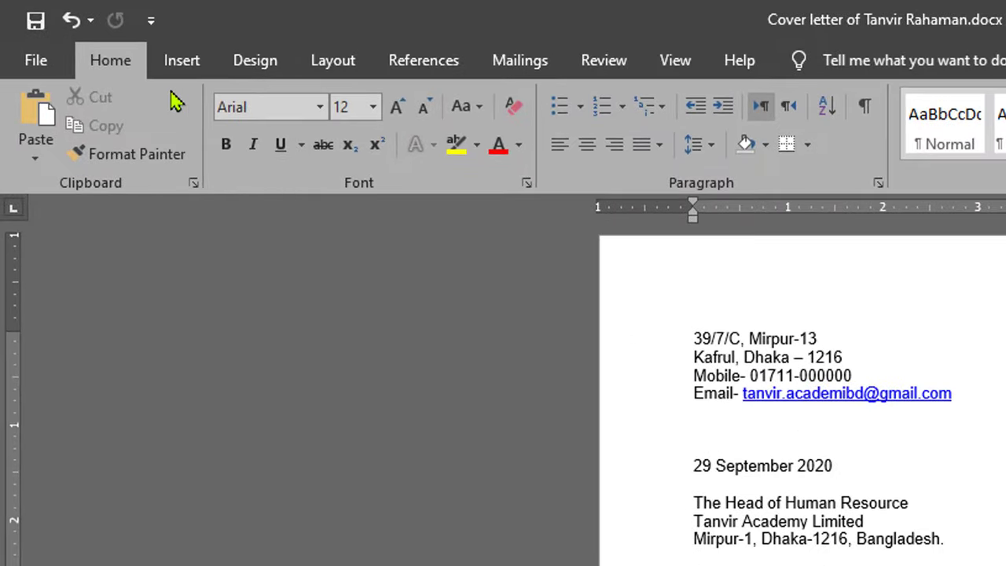
pyautogui.click(329, 67)
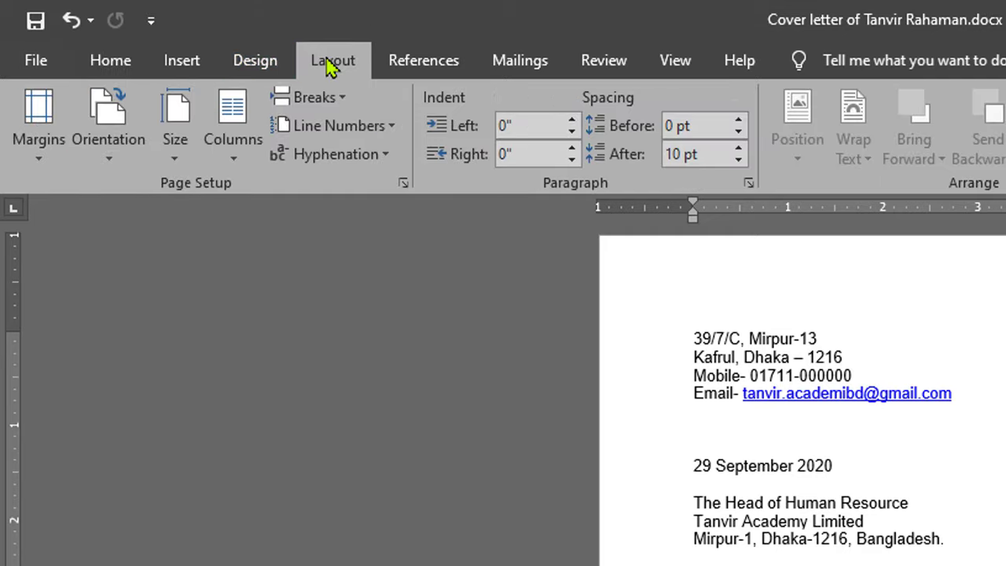
pyautogui.click(178, 168)
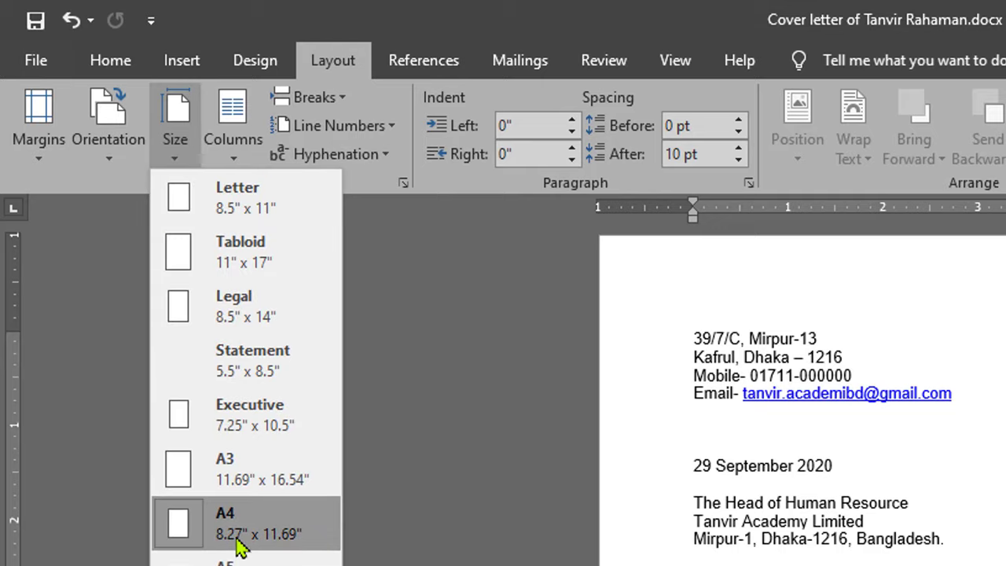
pyautogui.click(240, 548)
pyautogui.click(37, 155)
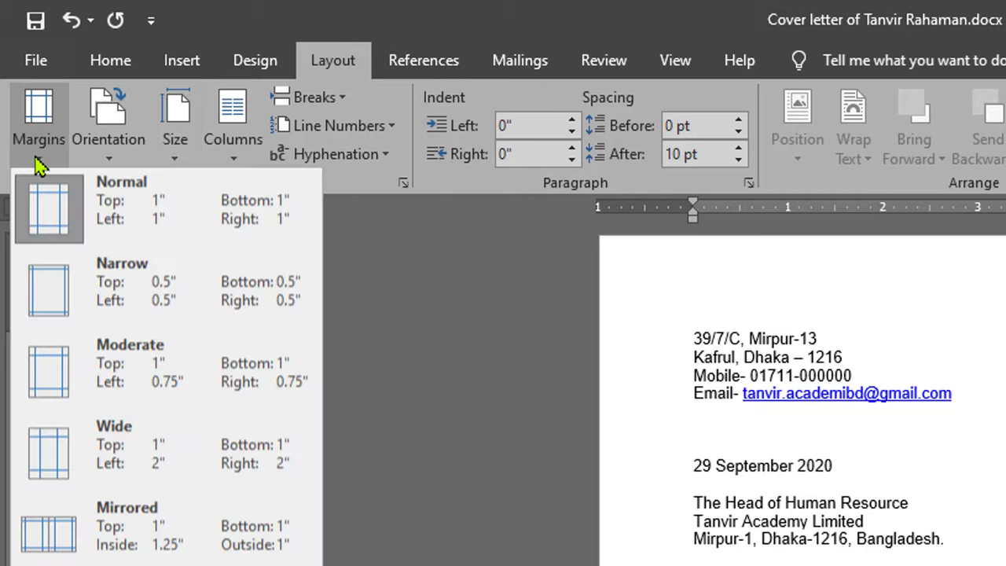
pyautogui.click(102, 222)
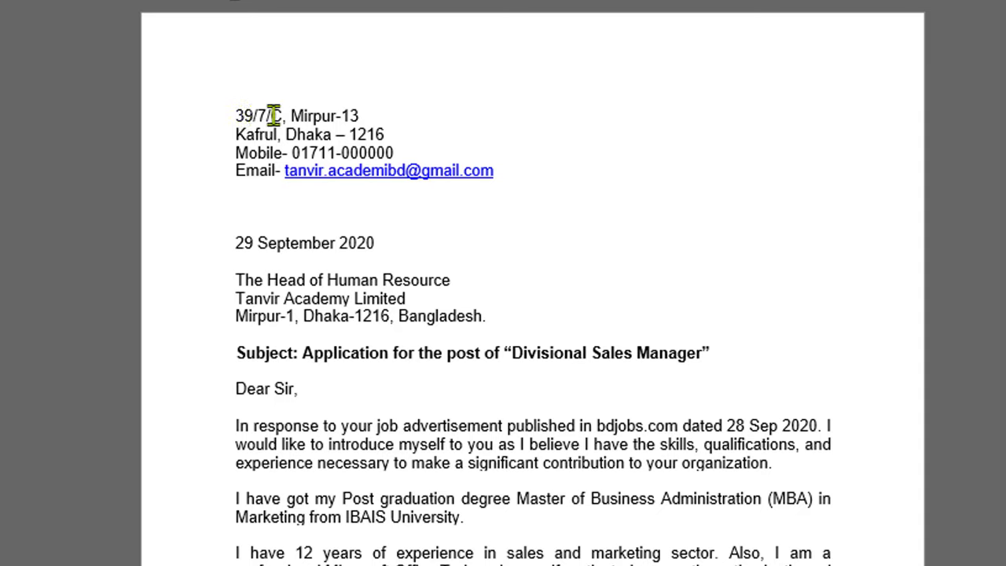
# - Select the typed date '29 September 2020' and delete it, leaving an empty line
pyautogui.click(366, 107)
pyautogui.click(508, 178)
pyautogui.click(294, 225)
pyautogui.click(293, 245)
pyautogui.click(397, 245)
pyautogui.click(307, 242)
pyautogui.click(228, 244)
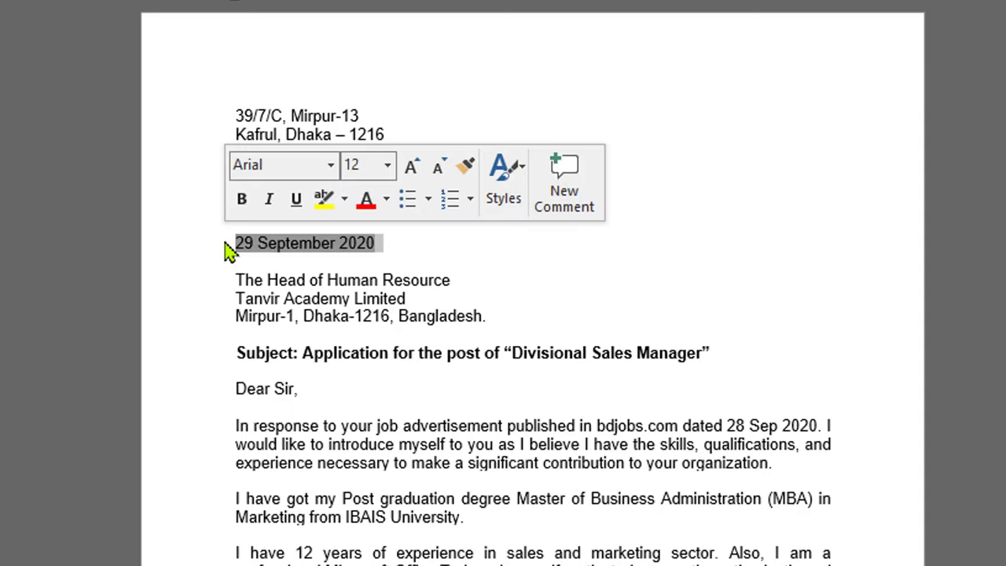
pyautogui.press('Delete')
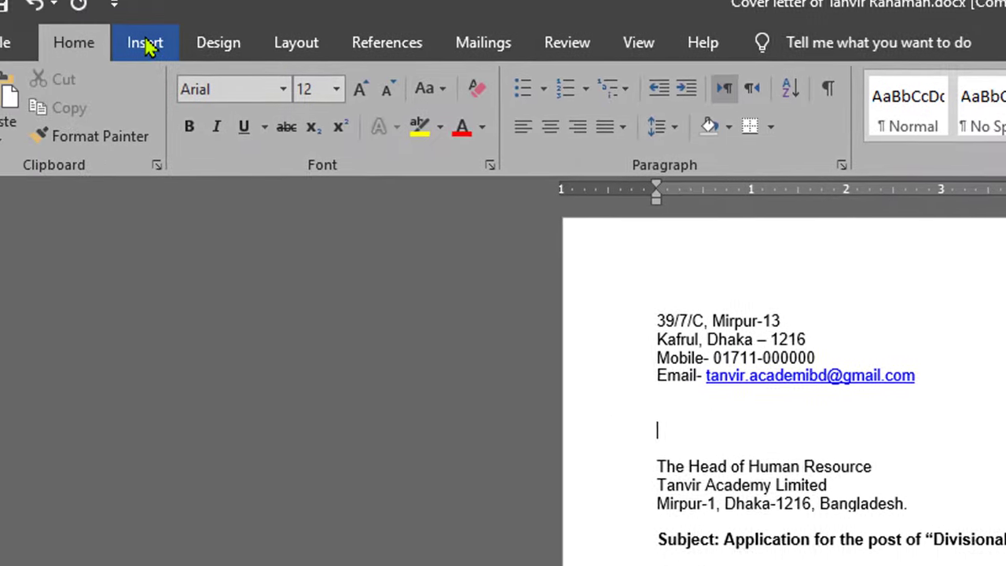
# - Insert an automatically updating date in the '29 September 2020' format on the empty line
pyautogui.click(184, 65)
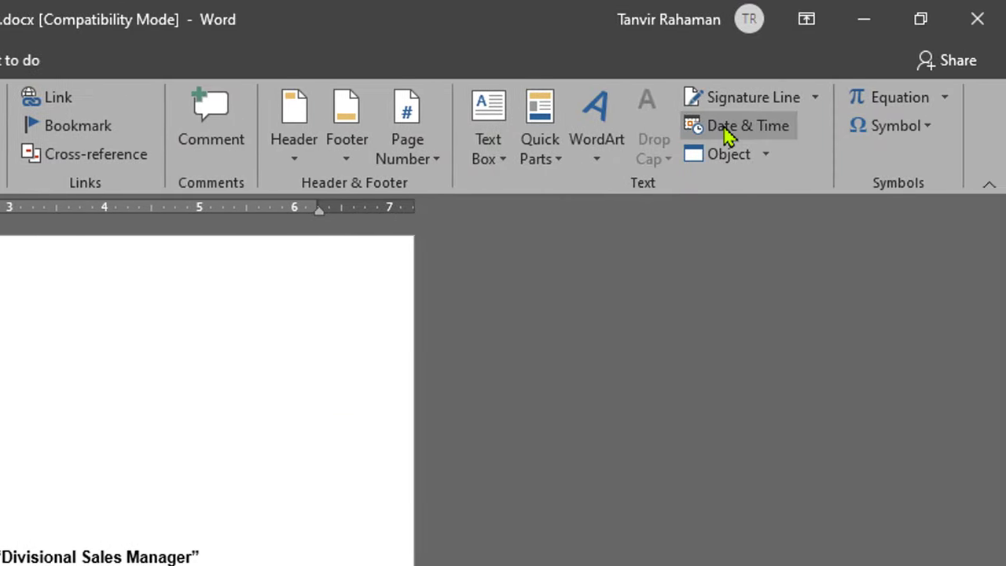
pyautogui.click(727, 132)
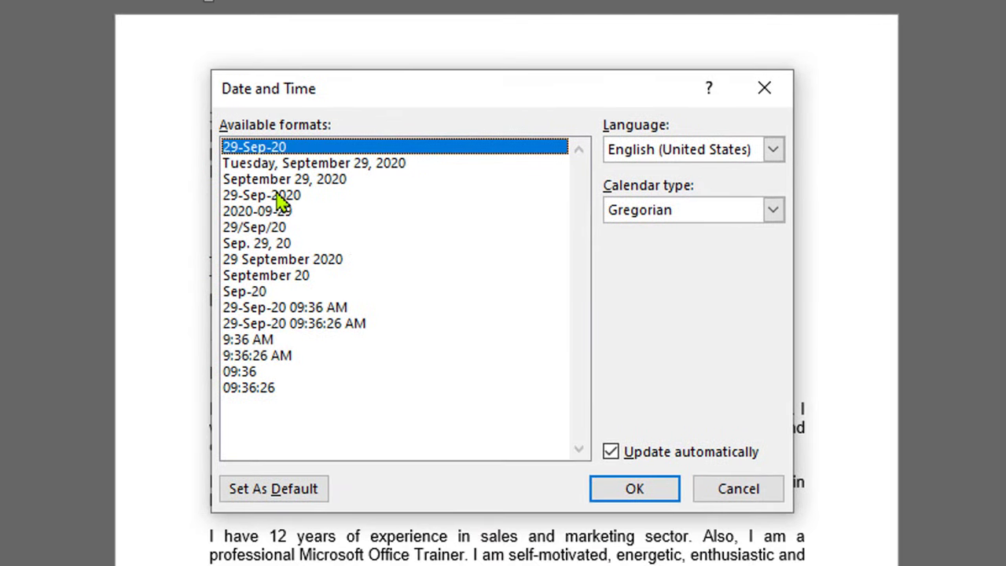
pyautogui.click(278, 262)
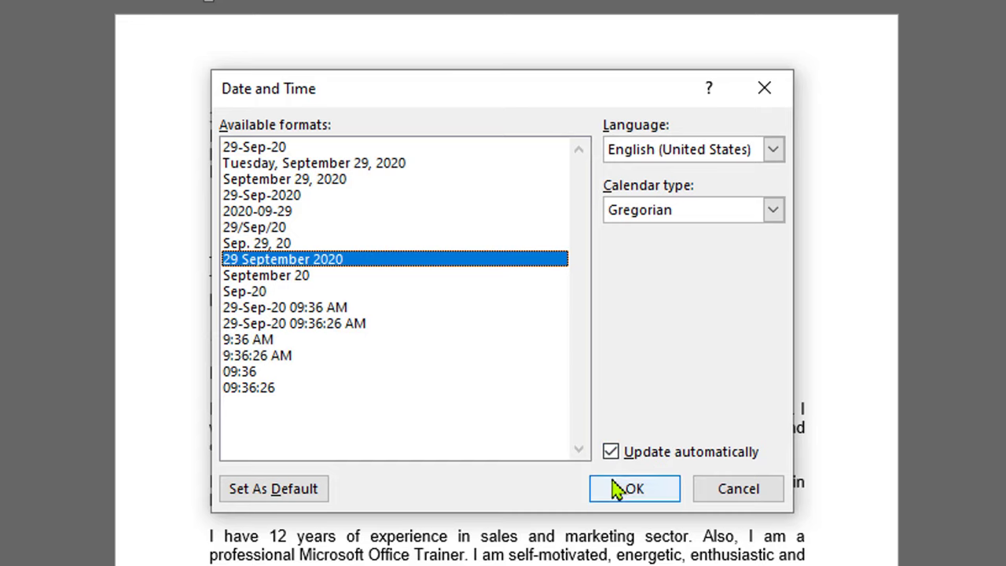
pyautogui.click(625, 488)
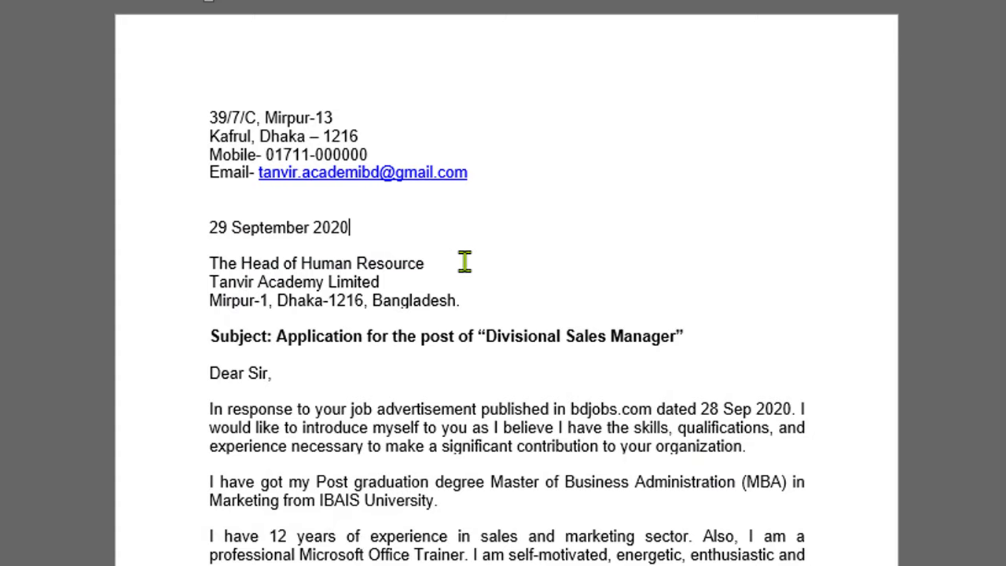
pyautogui.click(427, 263)
pyautogui.click(244, 227)
pyautogui.click(462, 300)
pyautogui.click(281, 370)
pyautogui.click(773, 430)
pyautogui.press('BackSpace')
pyautogui.click(757, 449)
pyautogui.scroll(-2, 411, 280)
pyautogui.scroll(-3, 411, 281)
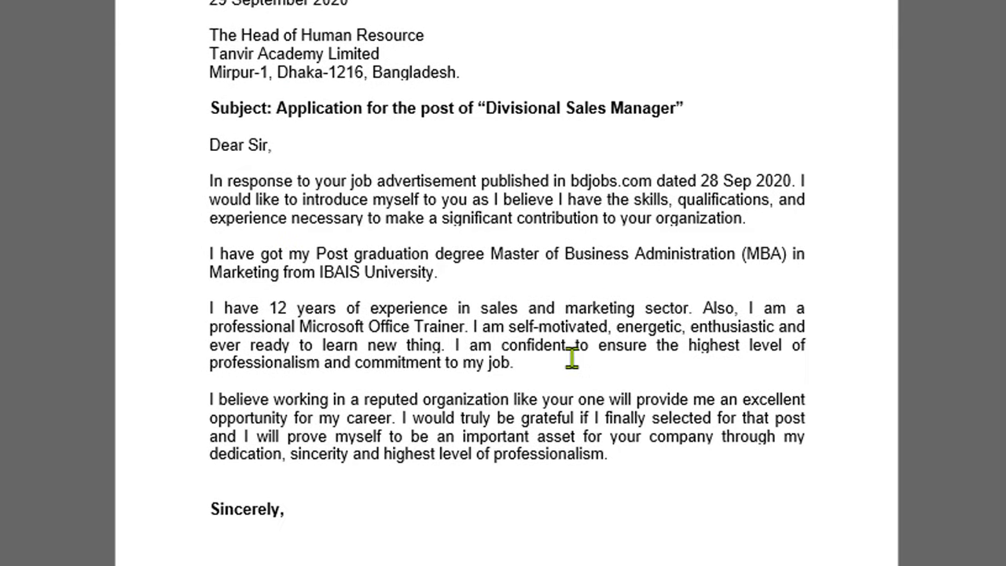
pyautogui.scroll(-1, 579, 346)
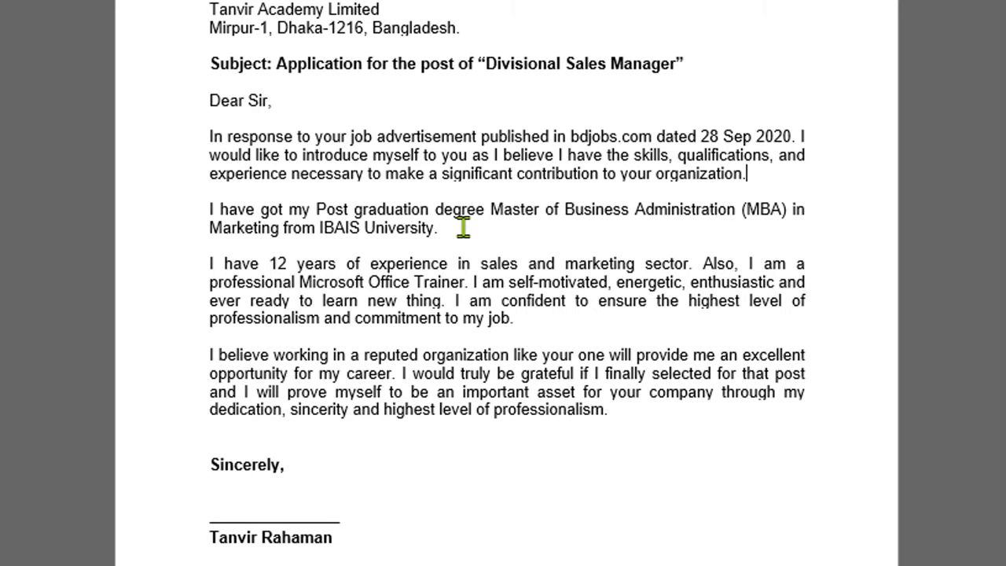
pyautogui.scroll(-1, 460, 280)
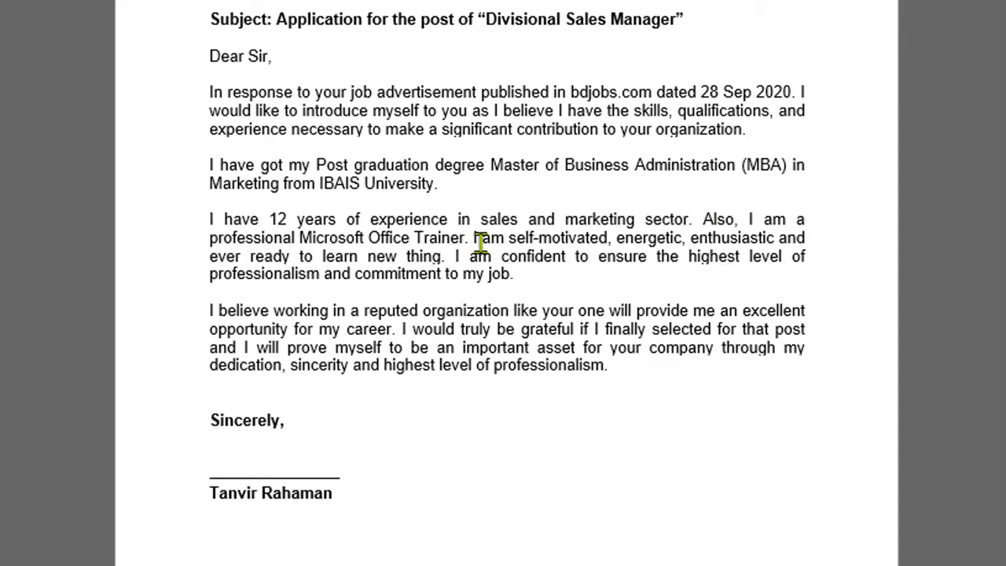
pyautogui.moveTo(473, 237); pyautogui.dragTo(514, 274)
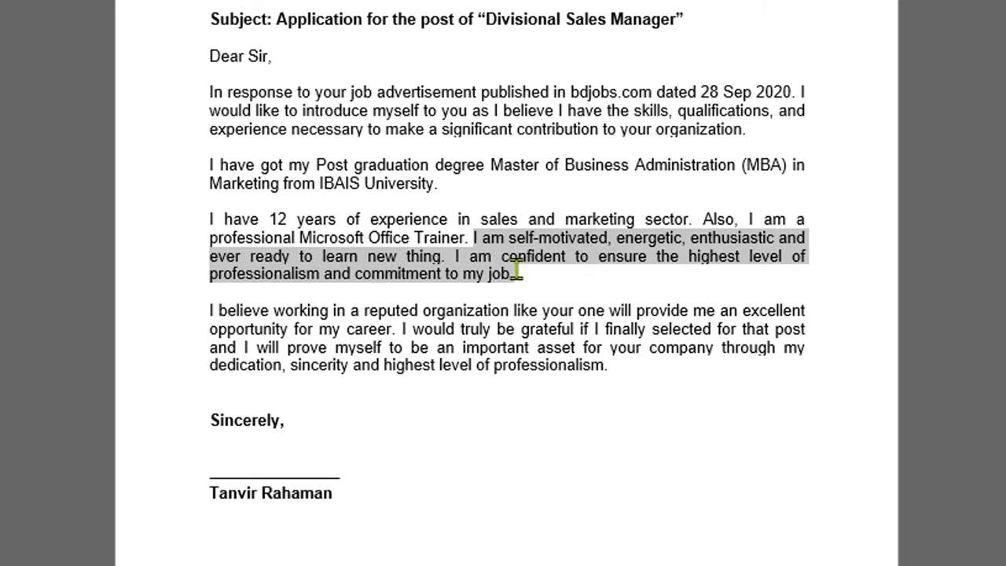
pyautogui.click(557, 283)
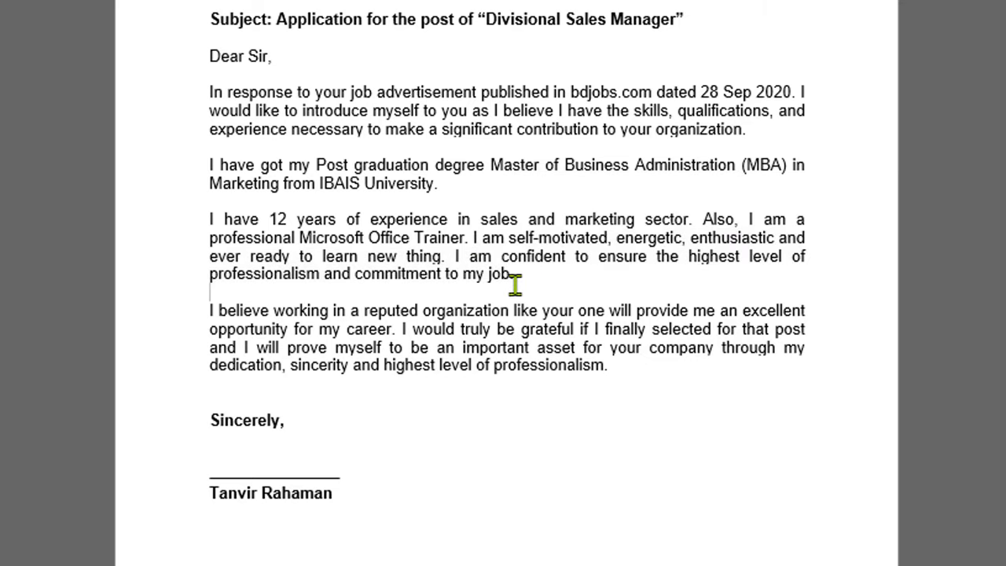
pyautogui.scroll(-2, 516, 283)
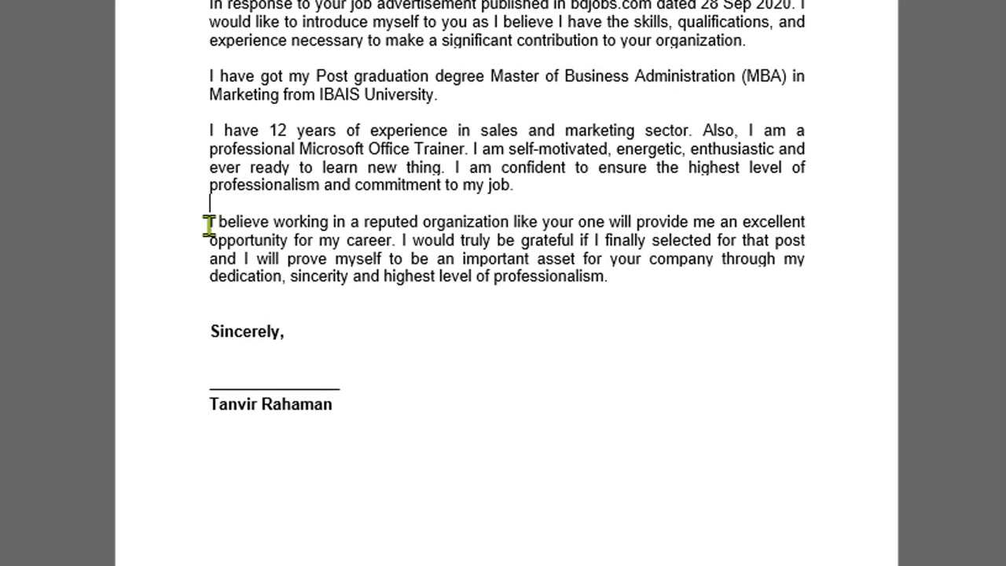
pyautogui.moveTo(211, 223); pyautogui.dragTo(594, 276)
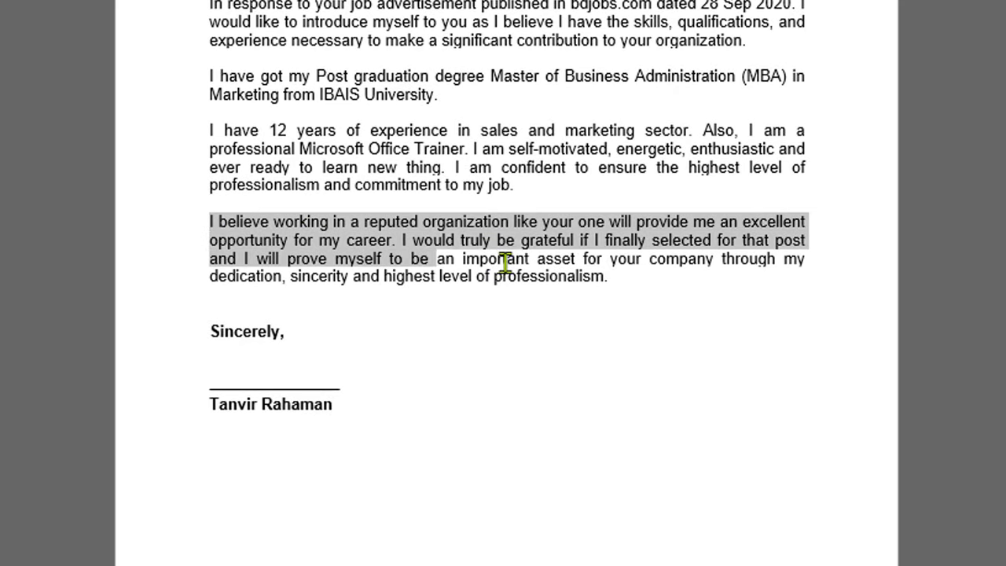
pyautogui.click(625, 282)
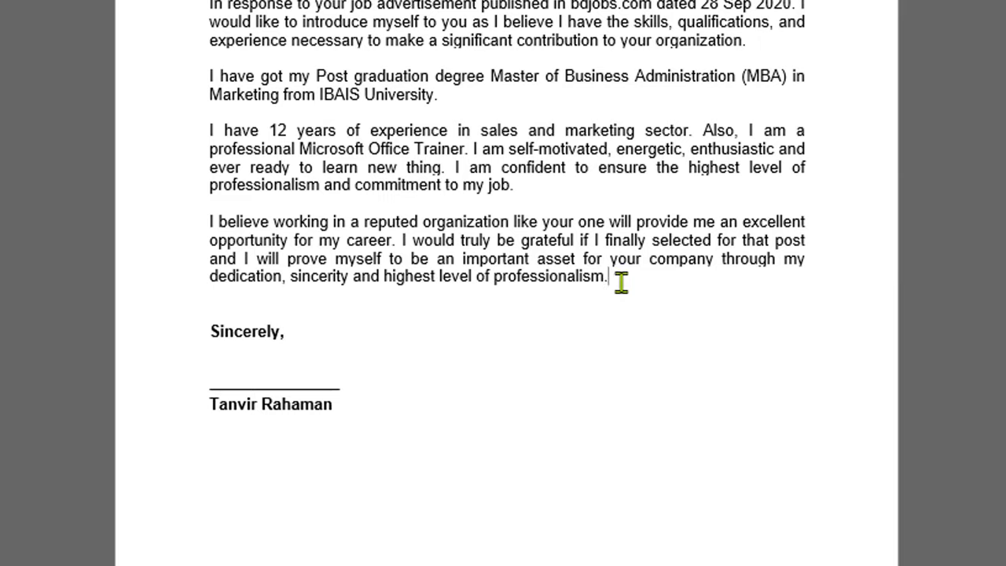
pyautogui.moveTo(618, 280); pyautogui.dragTo(212, 223)
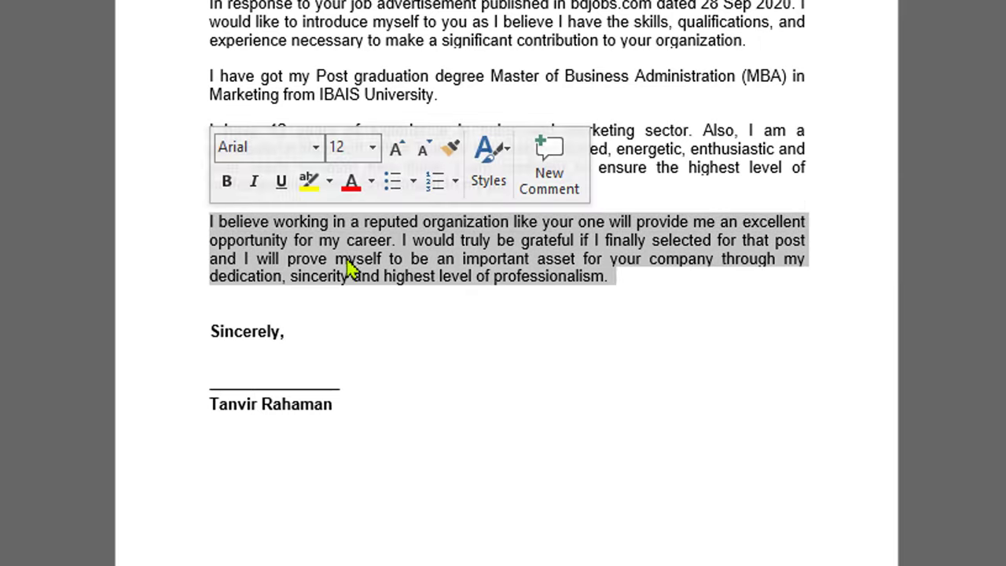
pyautogui.click(630, 280)
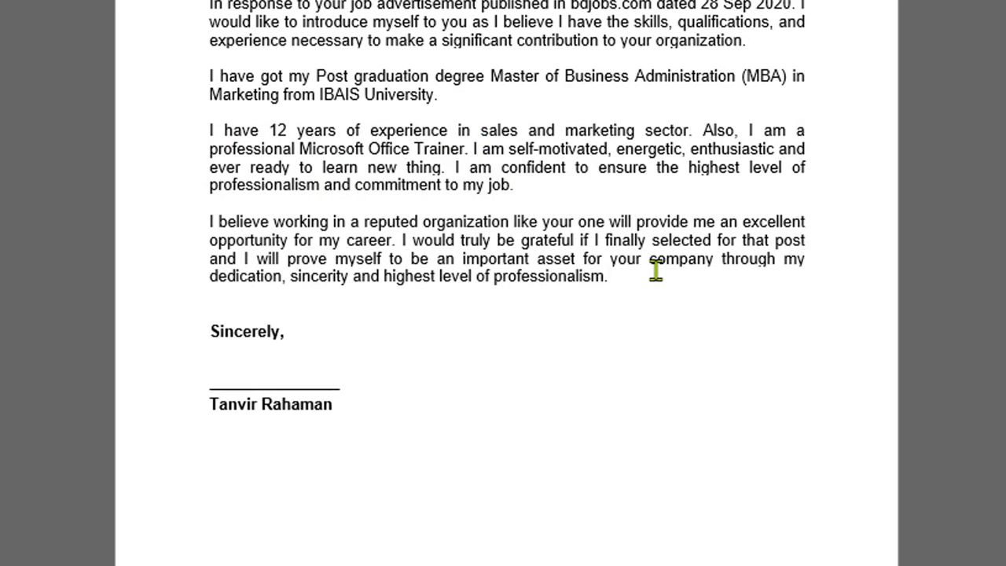
pyautogui.scroll(-1, 610, 251)
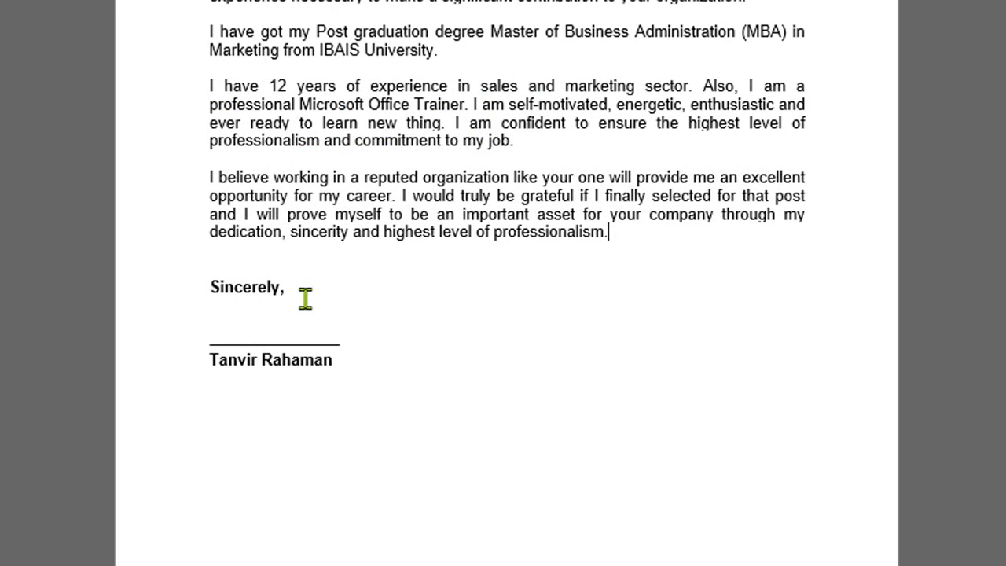
# - Place the cursor after the signed name and scroll back up through the letter
pyautogui.click(349, 360)
pyautogui.scroll(2, 547, 398)
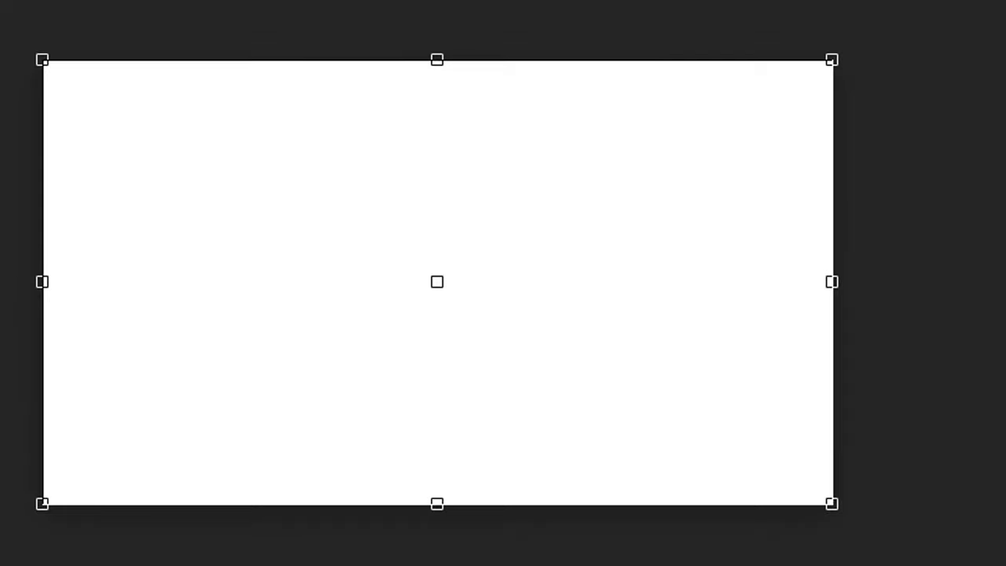
# - Draw the rest of the red freehand signature strokes and an underline beneath them
pyautogui.moveTo(289, 207); pyautogui.dragTo(320, 359)
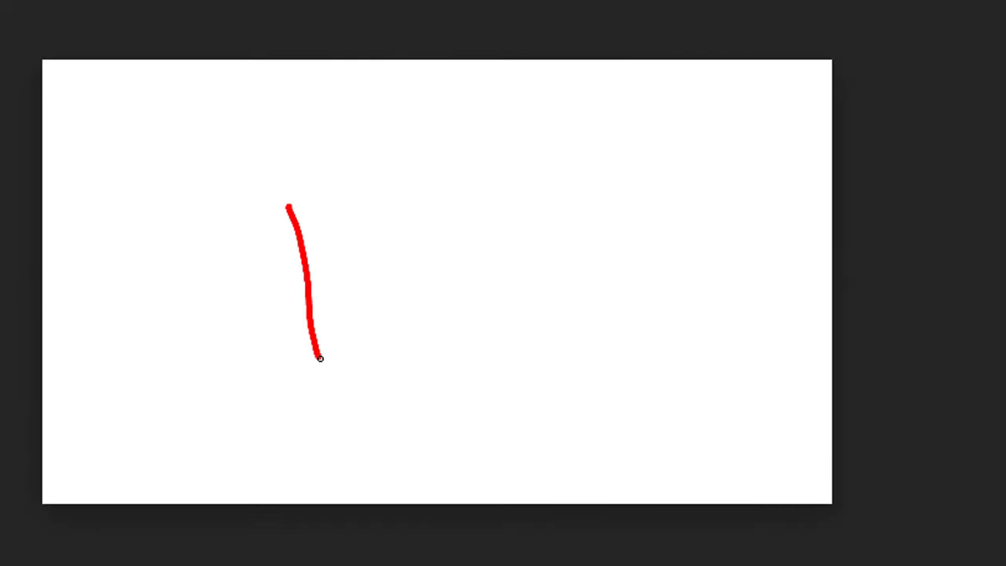
pyautogui.moveTo(210, 229); pyautogui.dragTo(404, 190)
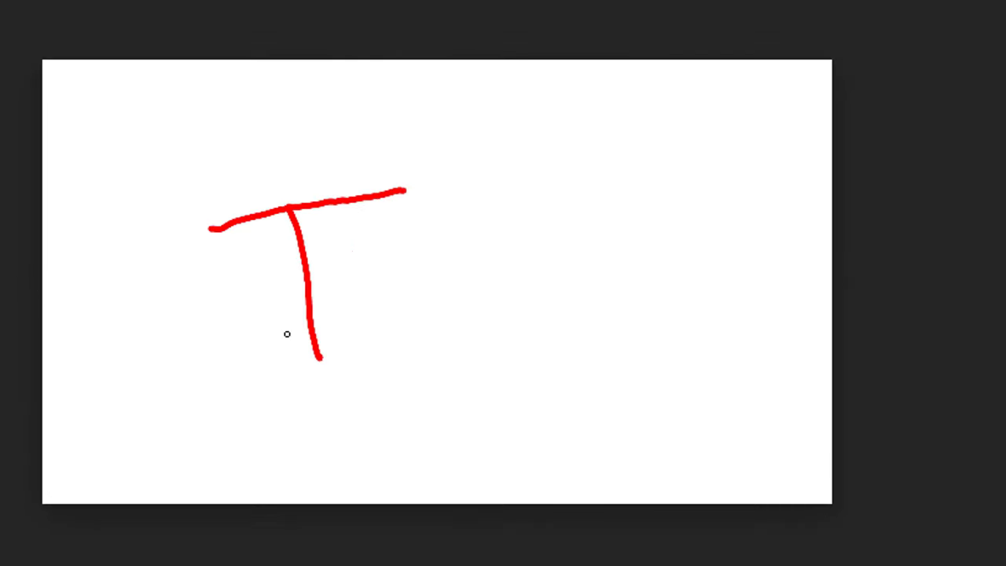
pyautogui.moveTo(305, 303); pyautogui.dragTo(388, 312)
pyautogui.moveTo(374, 274); pyautogui.dragTo(429, 304)
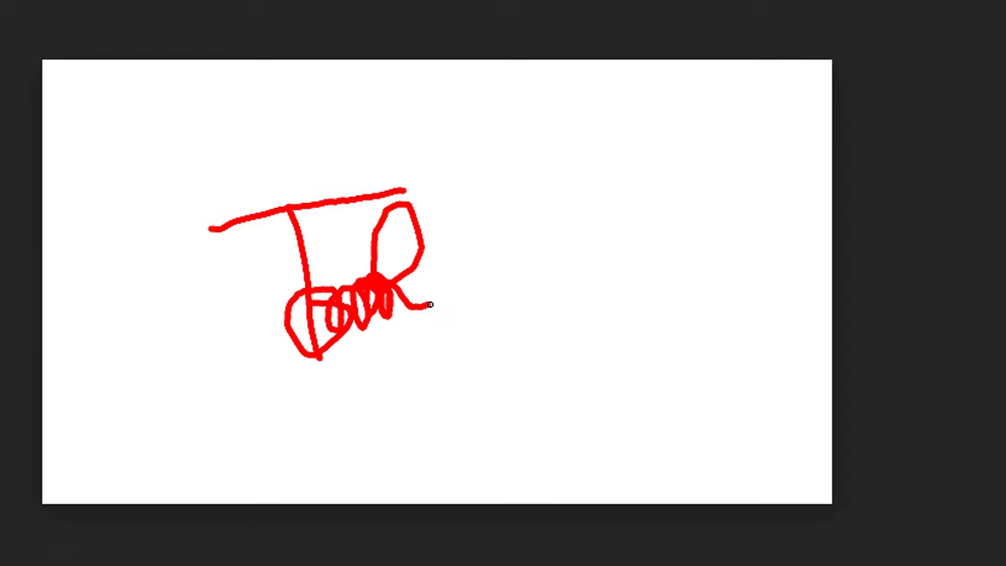
pyautogui.moveTo(279, 391); pyautogui.dragTo(528, 326)
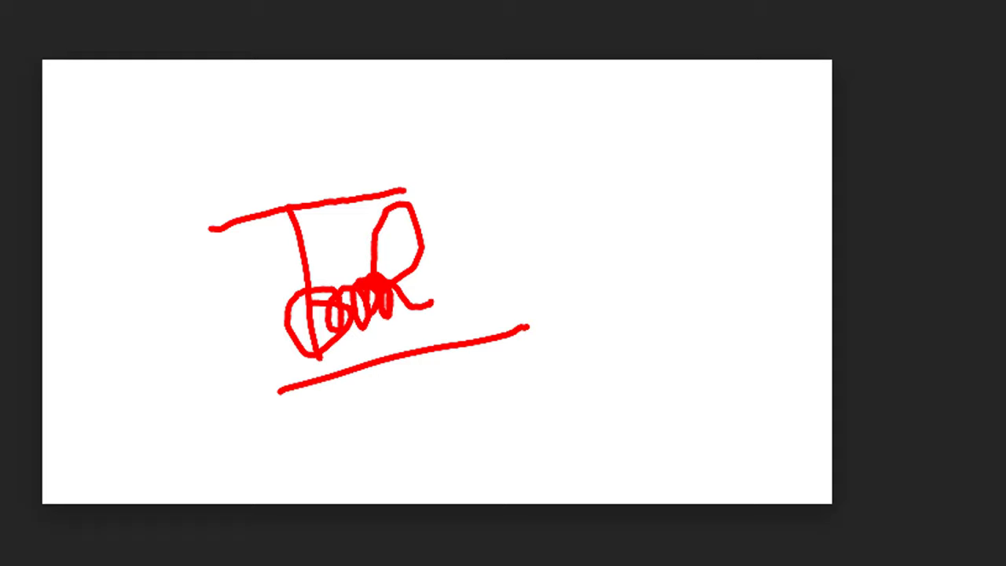
pyautogui.hotkey('alt', 'f')
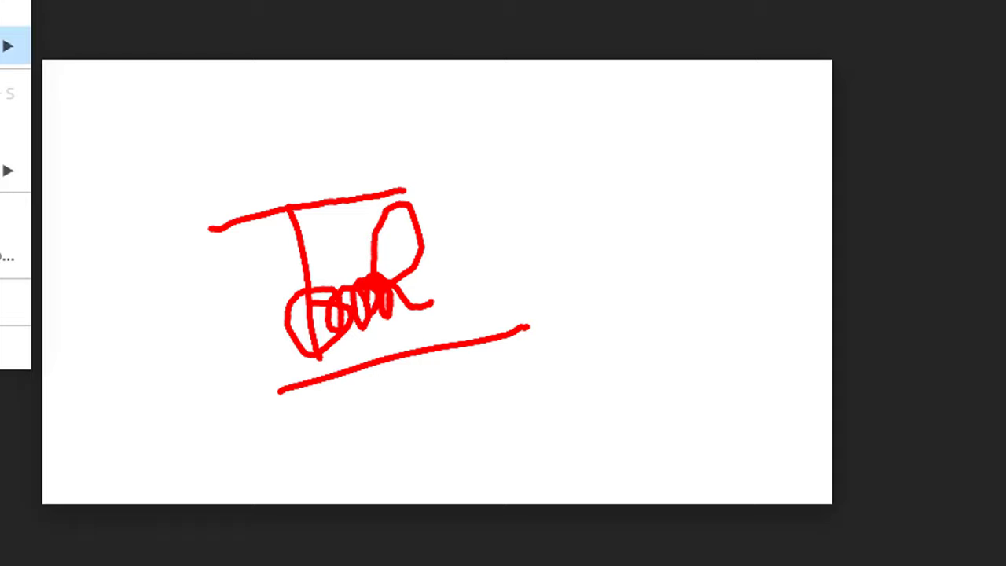
# - Export the drawing as a JPG and save it to the desktop as New Project.jpg
pyautogui.moveTo(16, 170)
pyautogui.click(106, 229)
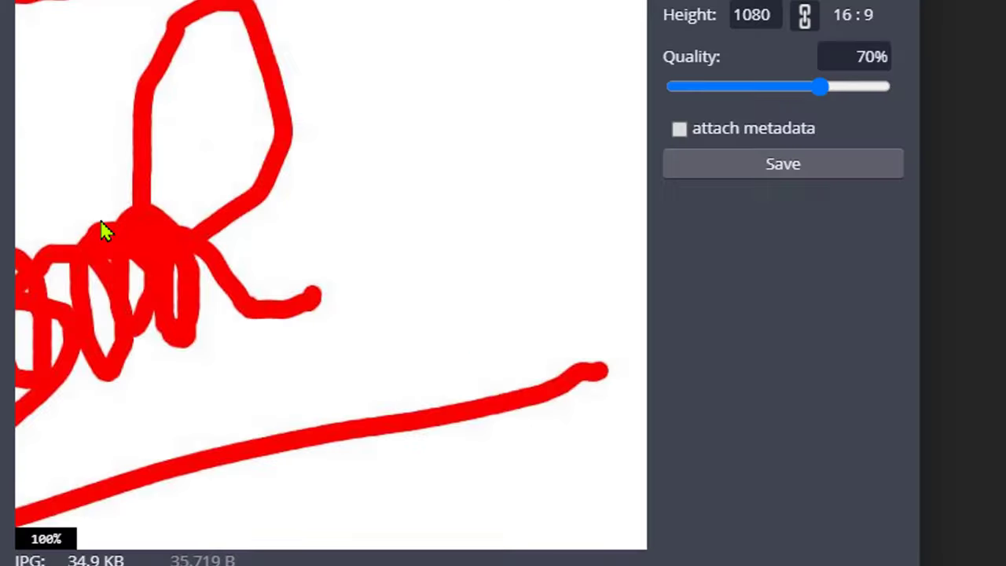
pyautogui.click(780, 162)
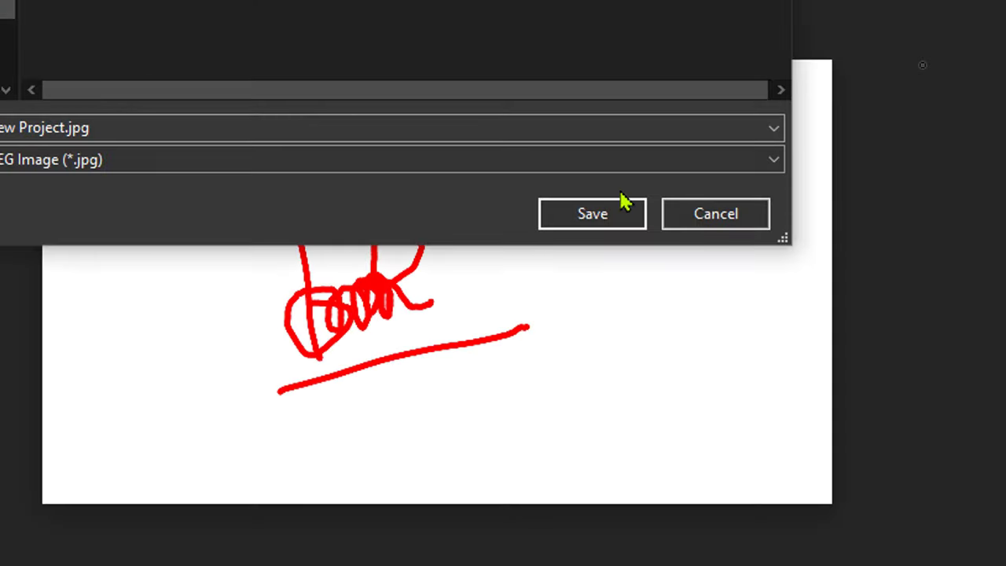
pyautogui.click(602, 224)
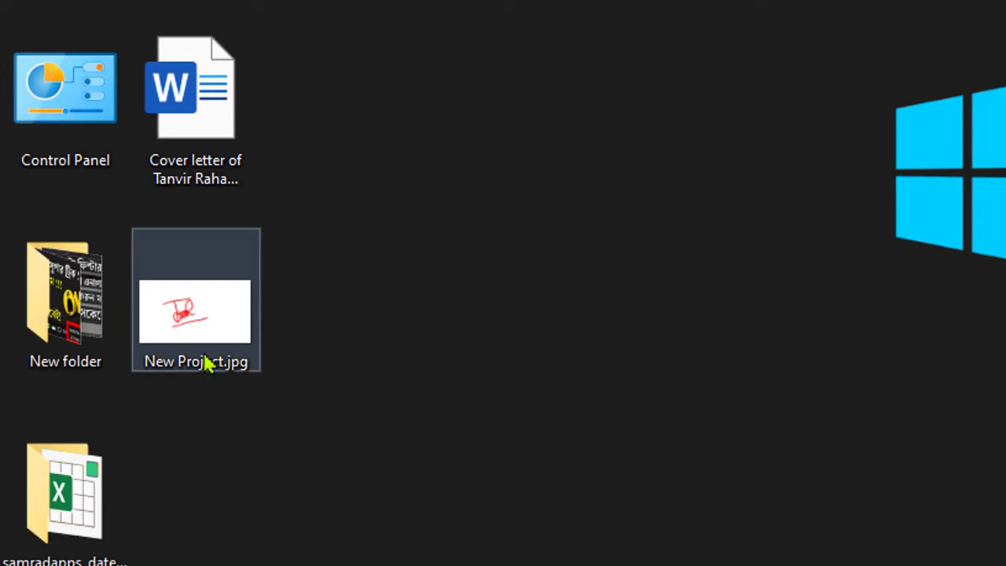
# - Restore the Word cover letter window from its taskbar preview
pyautogui.moveTo(200, 348)
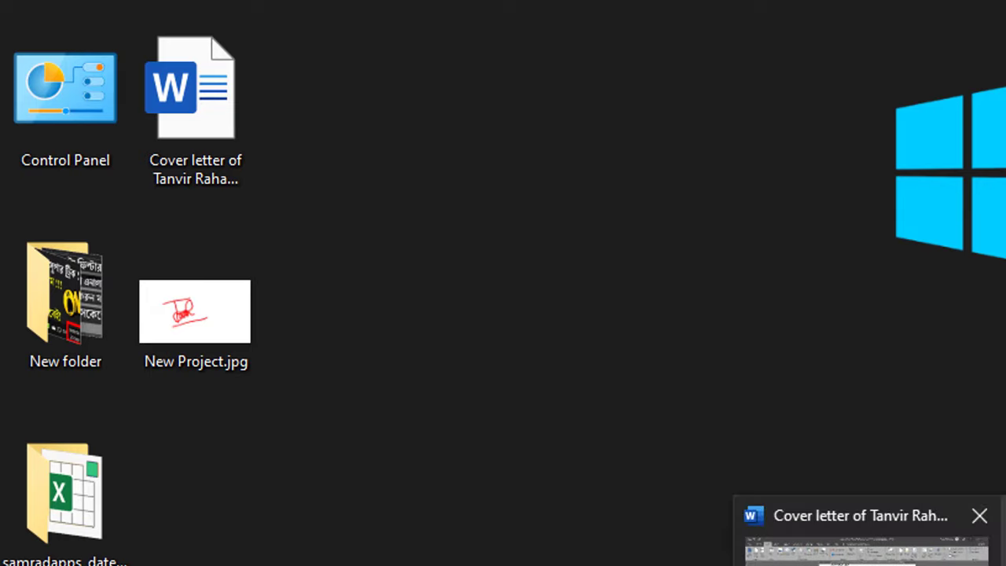
pyautogui.click(864, 542)
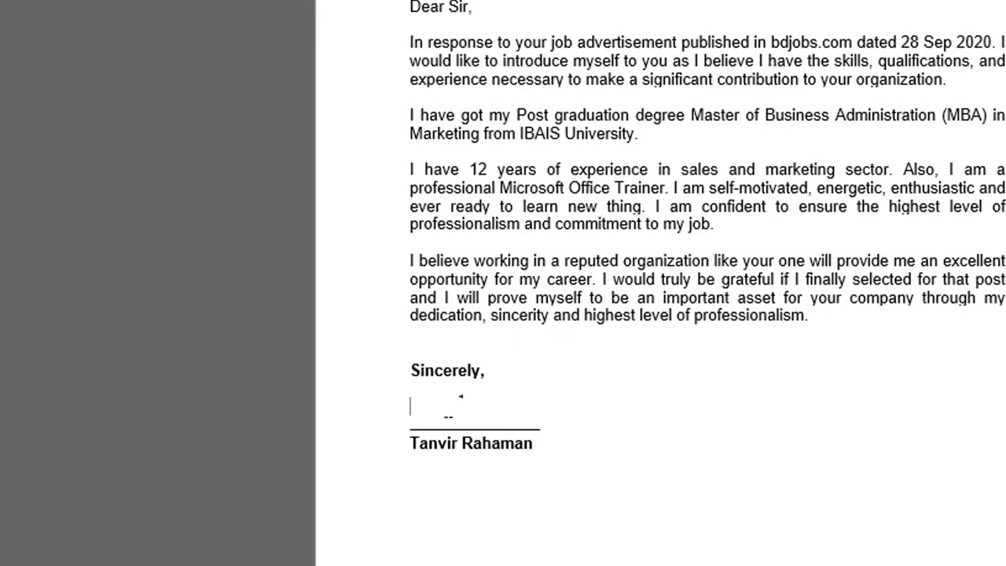
# - Insert the picture New Project.jpg from the Desktop folder into the letter
pyautogui.click(192, 59)
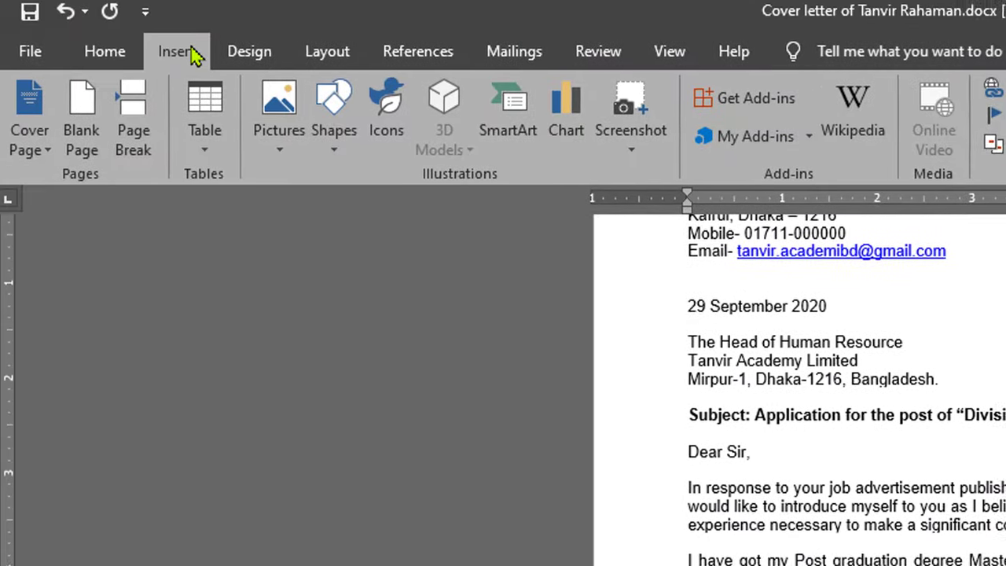
pyautogui.click(292, 132)
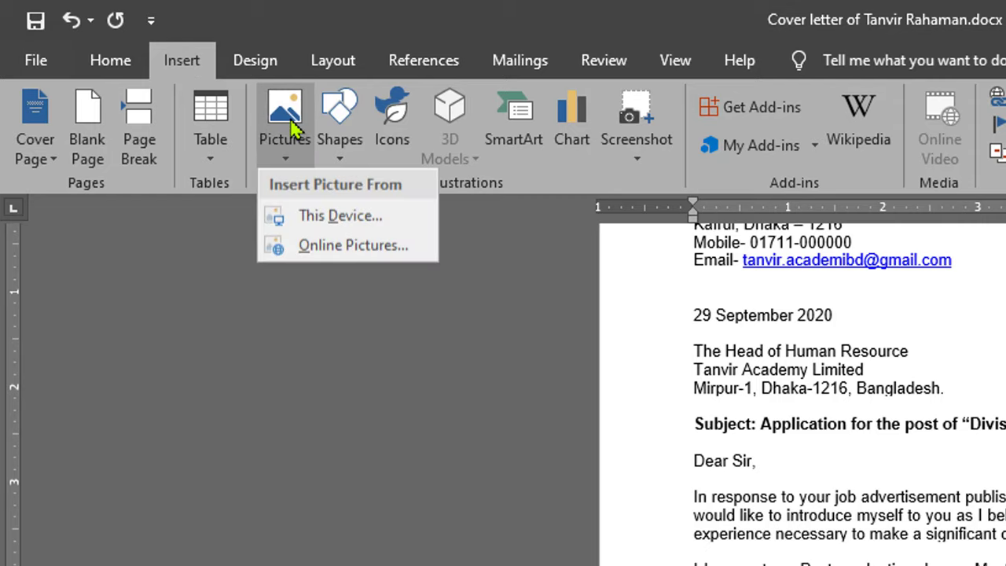
pyautogui.click(325, 218)
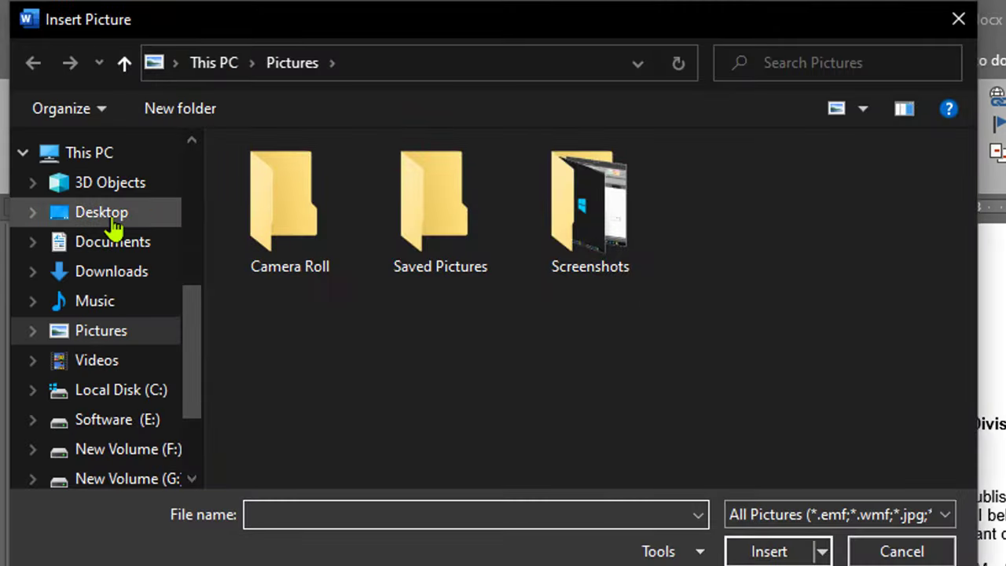
pyautogui.click(110, 214)
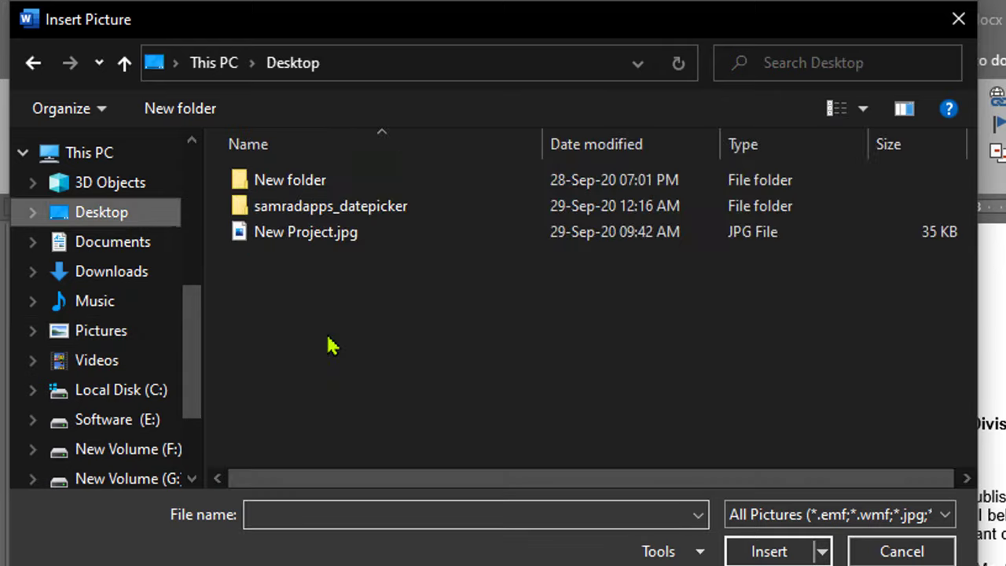
pyautogui.click(336, 246)
pyautogui.doubleClick(336, 245)
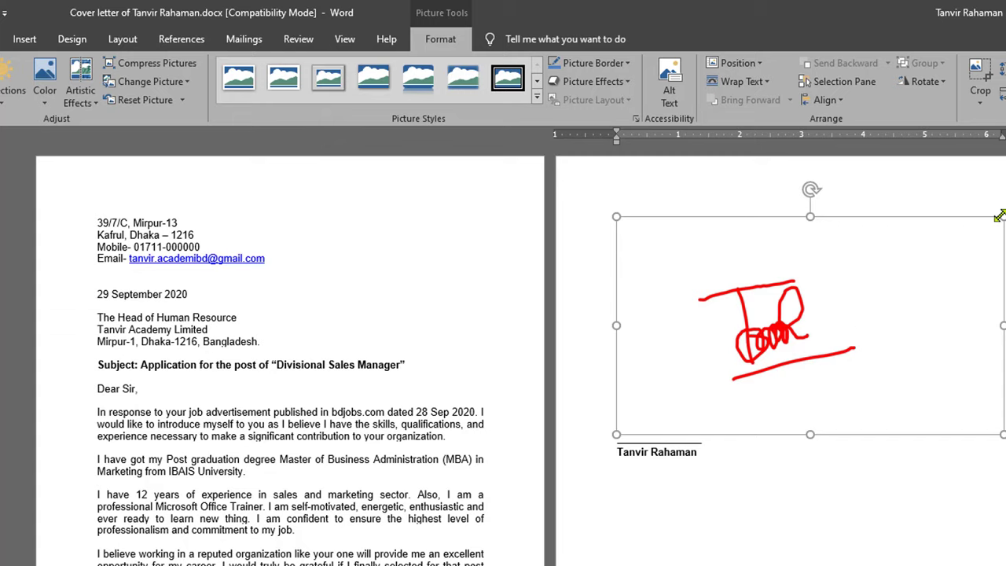
# - Move the signature picture below 'Sincerely,' and shrink it to about 1.62 by 2.89 inches
pyautogui.moveTo(728, 266); pyautogui.dragTo(680, 274)
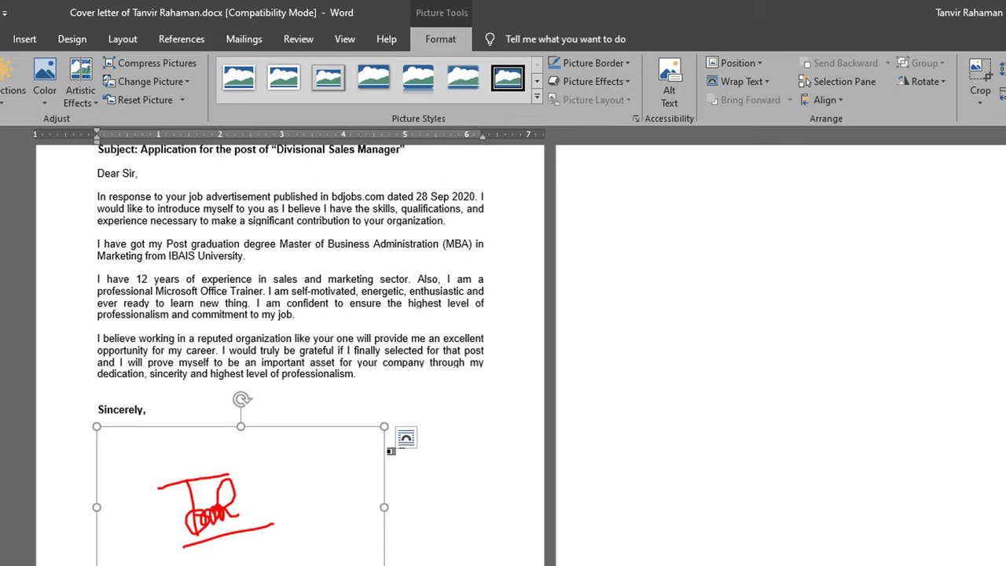
pyautogui.moveTo(383, 565)
pyautogui.mouseDown()
pyautogui.moveTo(218, 505)
pyautogui.moveTo(271, 528)
pyautogui.mouseUp()
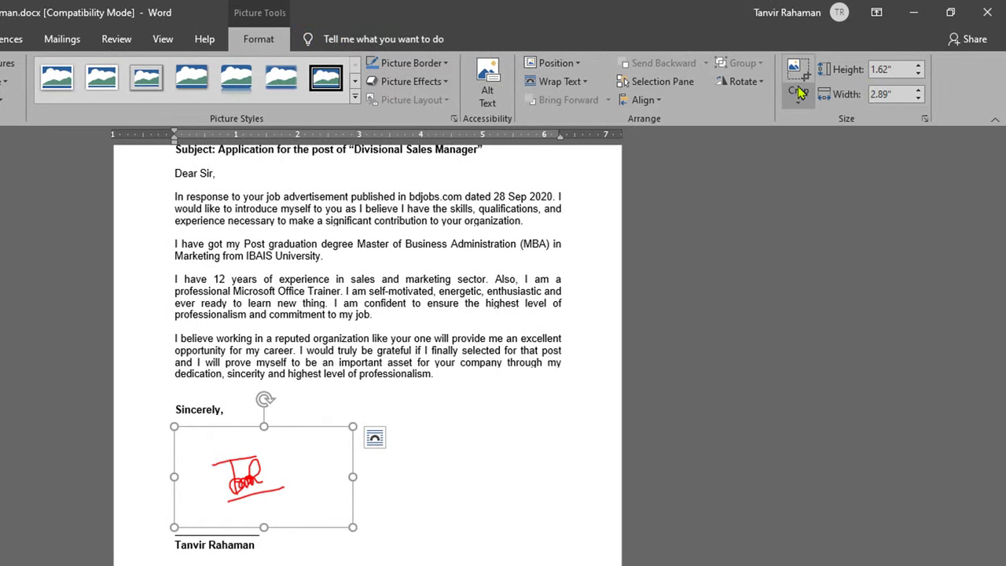
# - Crop the empty right, top, bottom and left margins off the signature picture
pyautogui.click(800, 82)
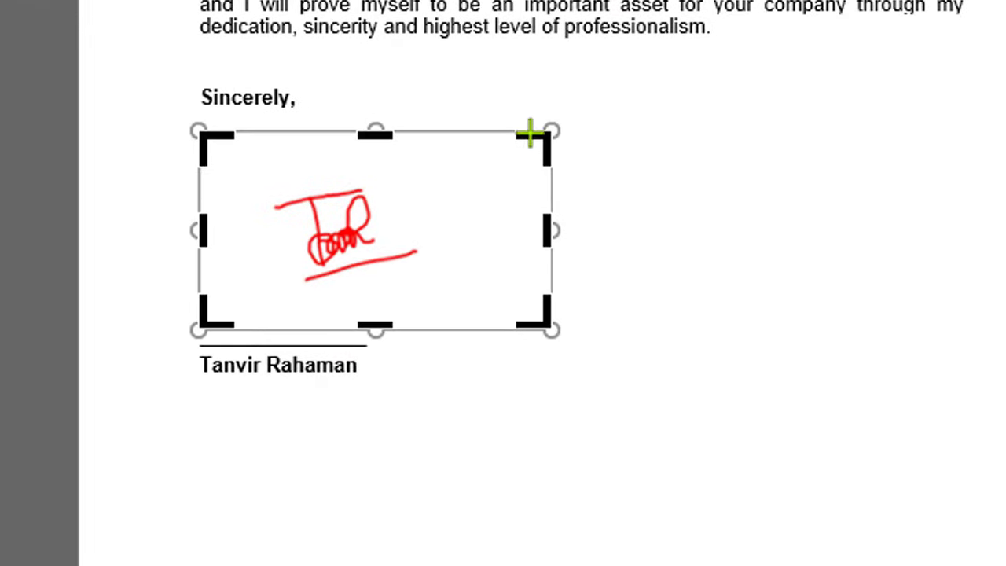
pyautogui.moveTo(531, 134); pyautogui.dragTo(428, 167)
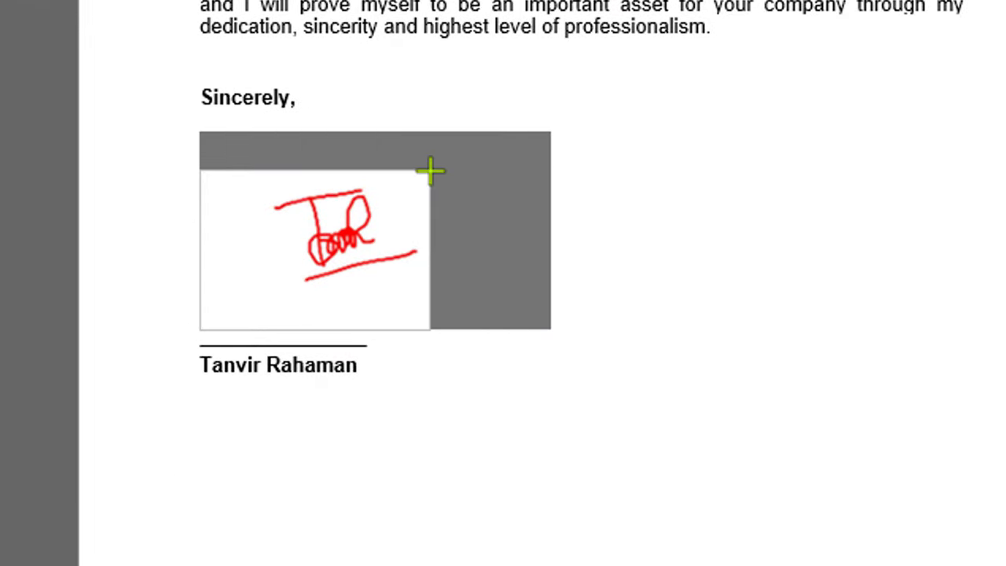
pyautogui.moveTo(314, 289); pyautogui.dragTo(316, 257)
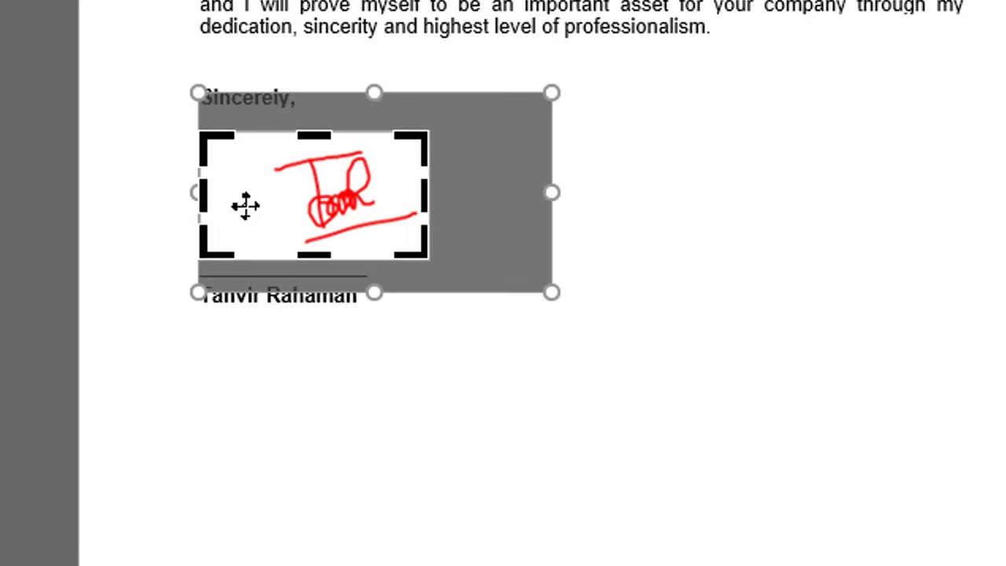
pyautogui.moveTo(203, 191); pyautogui.dragTo(260, 191)
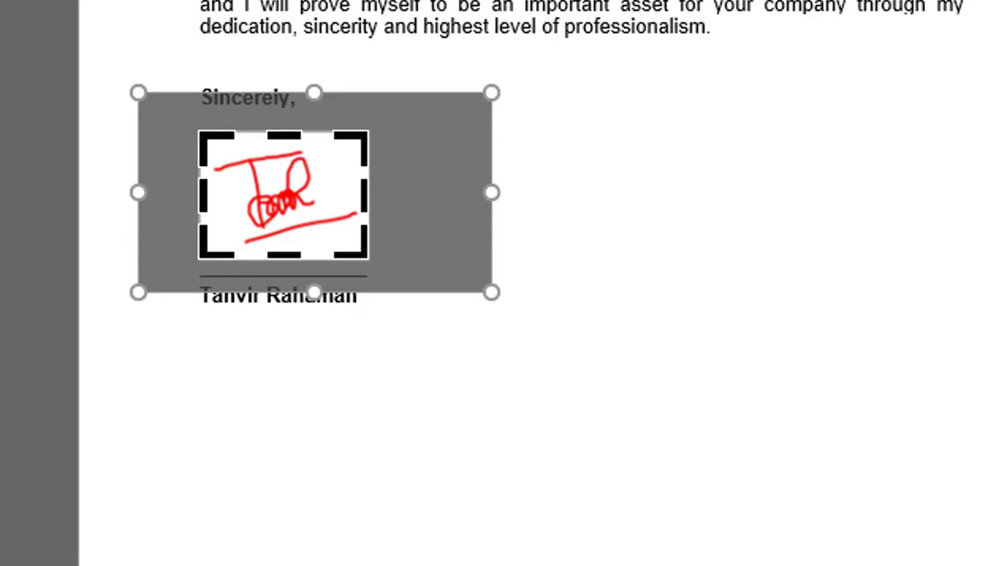
pyautogui.press('Escape')
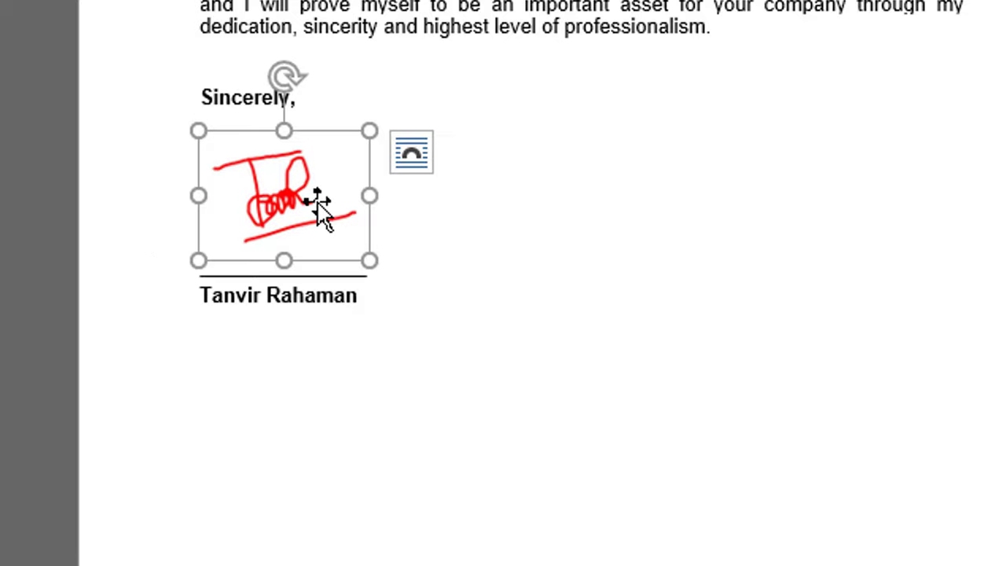
# - Shrink the cropped signature further so it fits above the sender's name
pyautogui.moveTo(314, 201); pyautogui.dragTo(309, 208)
pyautogui.moveTo(366, 260); pyautogui.dragTo(317, 220)
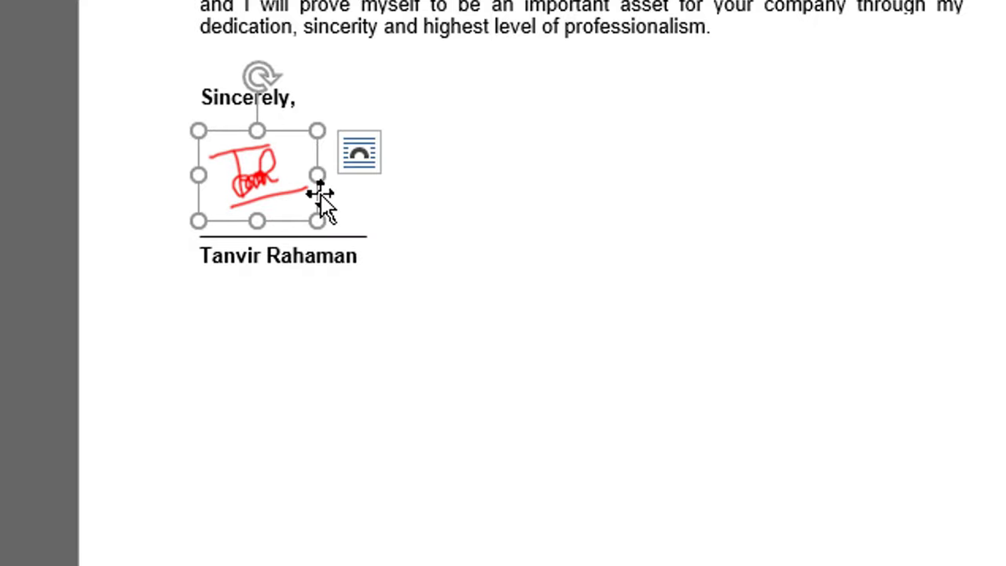
pyautogui.click(316, 219)
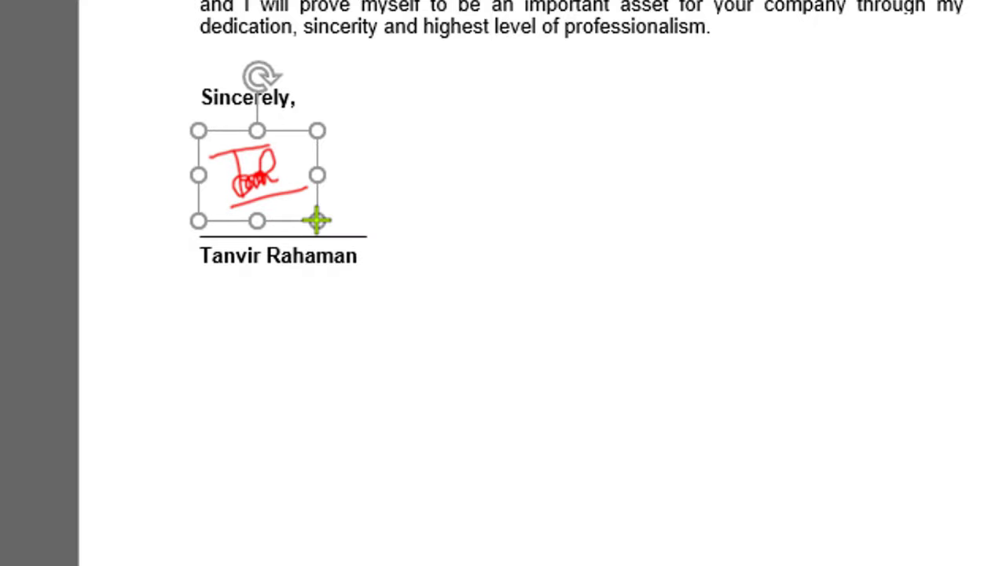
pyautogui.click(339, 169)
pyautogui.click(271, 169)
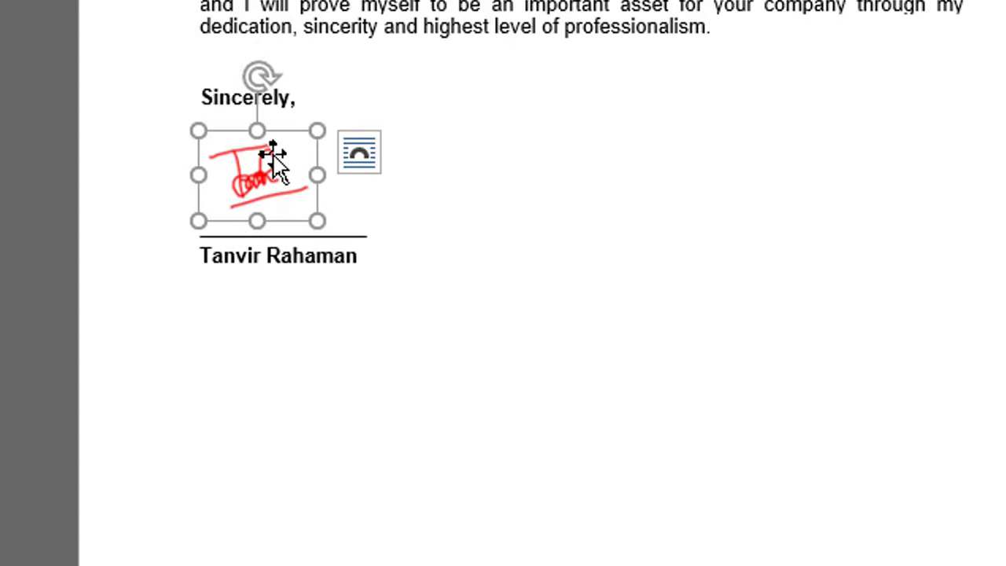
# - Set the signature picture to In Front of Text and move it up, clear of the printed name
pyautogui.rightClick(272, 165)
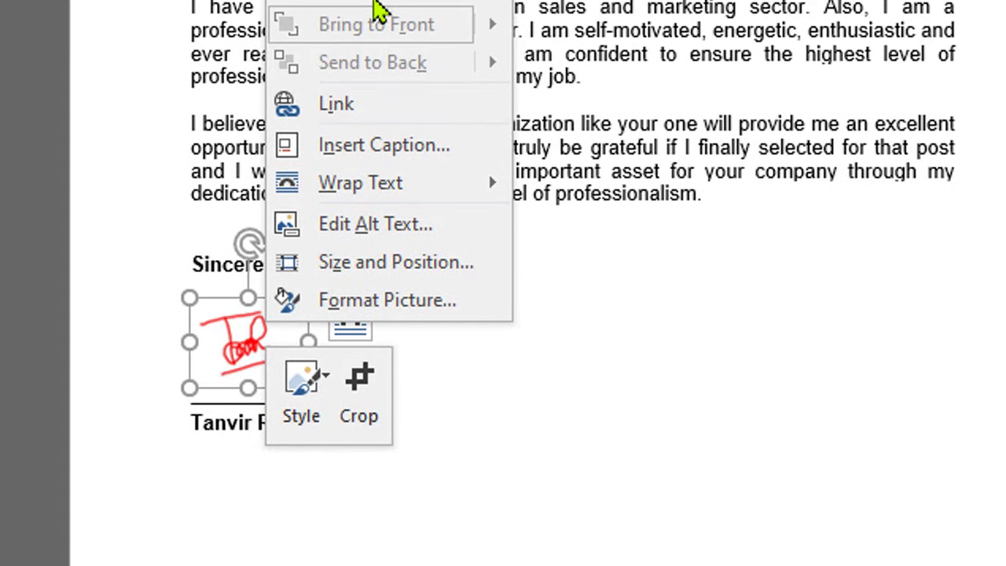
pyautogui.moveTo(368, 191)
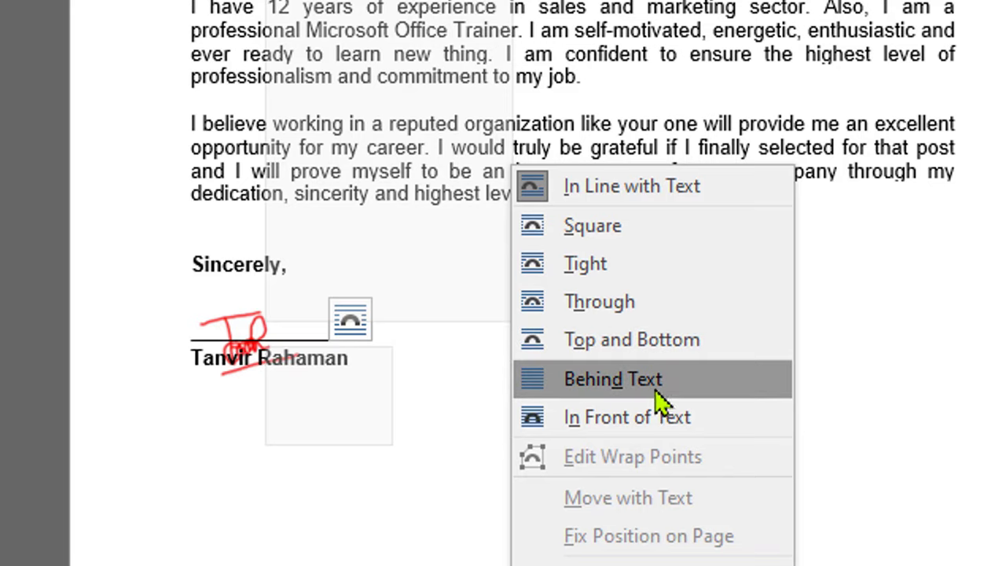
pyautogui.click(655, 418)
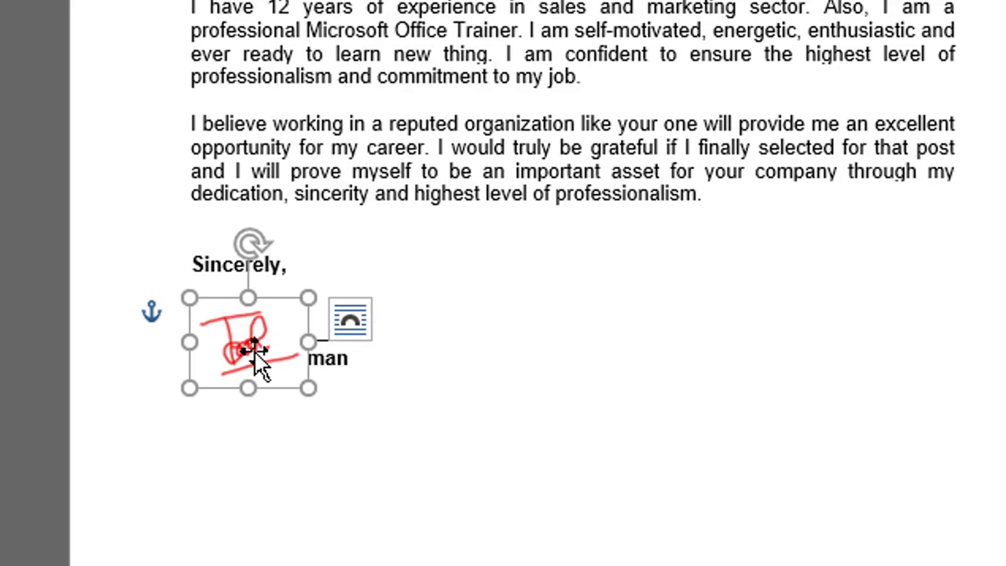
pyautogui.moveTo(256, 357); pyautogui.dragTo(308, 295)
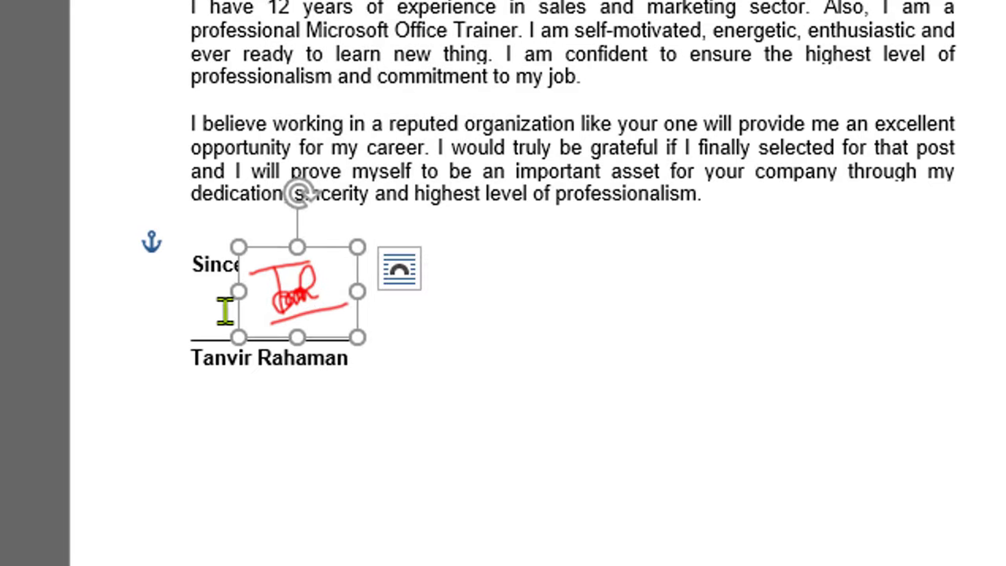
# - Add a blank line above the name, then place the signature at the left margin, nudged up twice
pyautogui.click(182, 358)
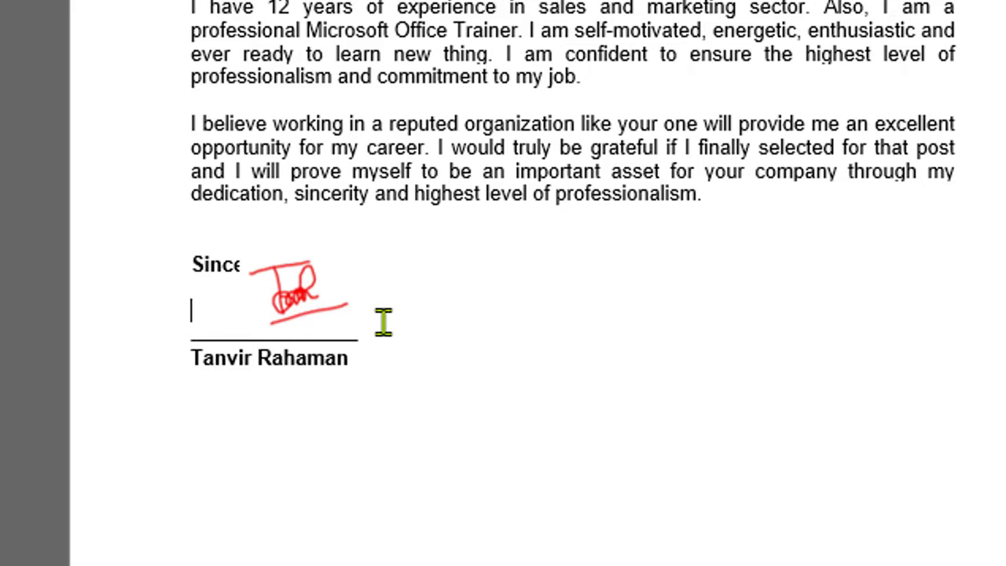
pyautogui.press('Return')
pyautogui.press('Return')
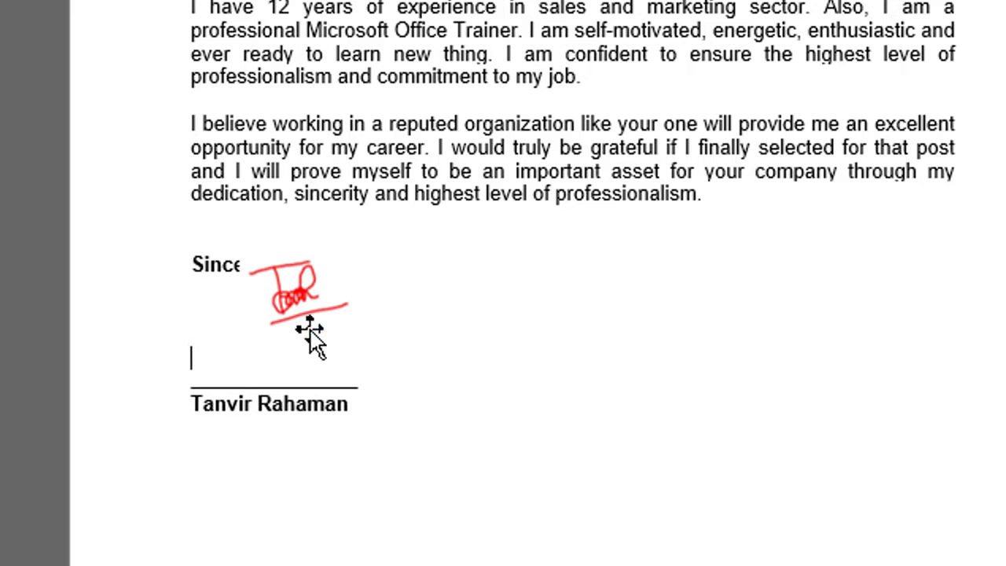
pyautogui.click(301, 294)
pyautogui.moveTo(307, 314)
pyautogui.mouseDown()
pyautogui.moveTo(259, 321)
pyautogui.moveTo(254, 303)
pyautogui.moveTo(246, 337)
pyautogui.mouseUp()
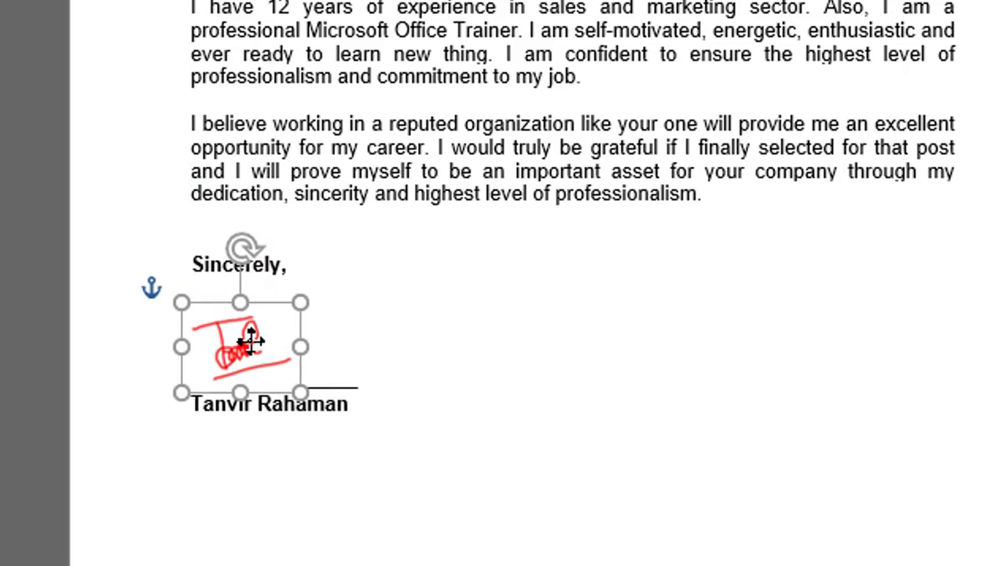
pyautogui.press('Up')
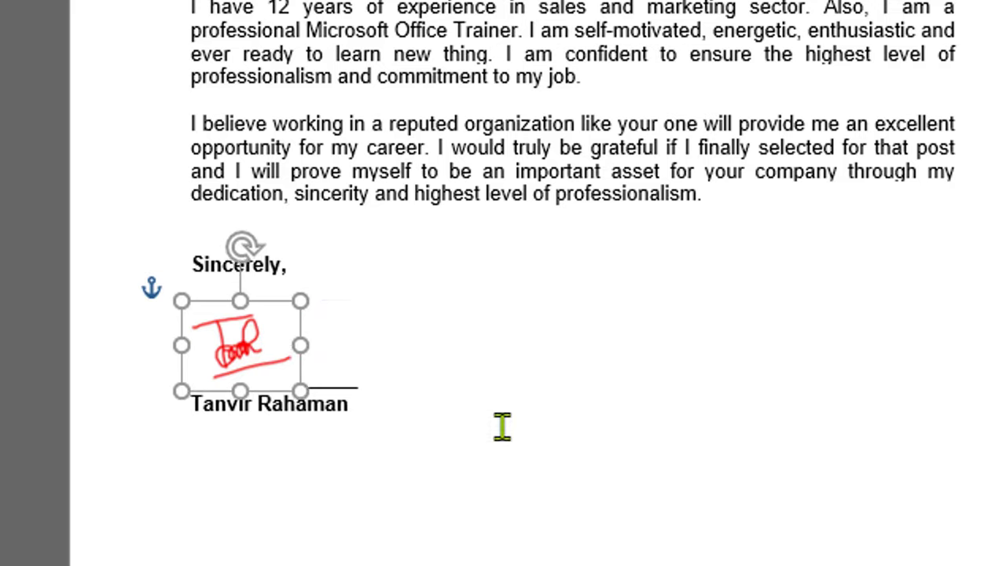
pyautogui.press('Up')
pyautogui.press('Up')
pyautogui.press('Up')
pyautogui.press('Up')
pyautogui.press('Up')
pyautogui.press('Up')
pyautogui.press('Up')
pyautogui.press('Up')
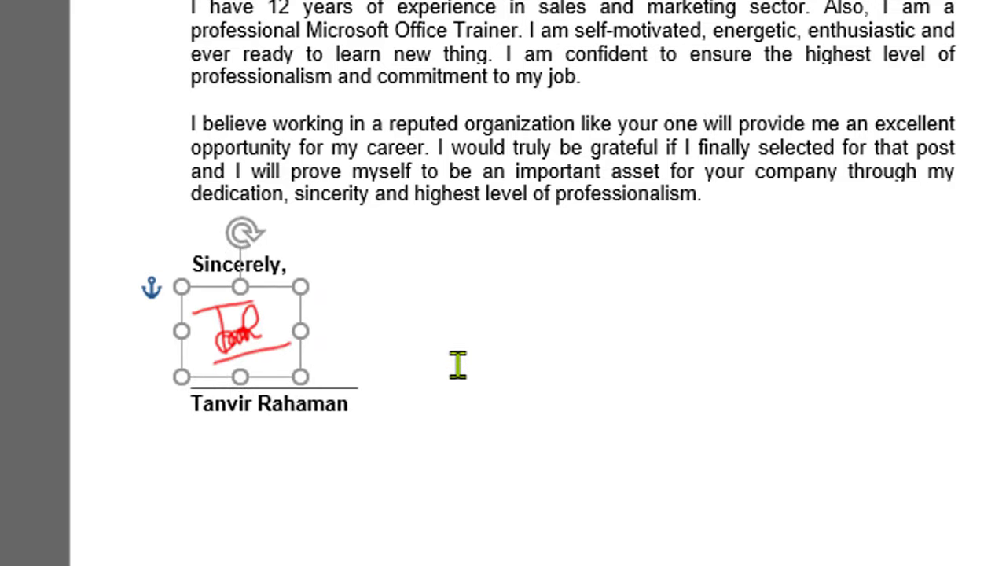
pyautogui.click(493, 391)
pyautogui.click(279, 328)
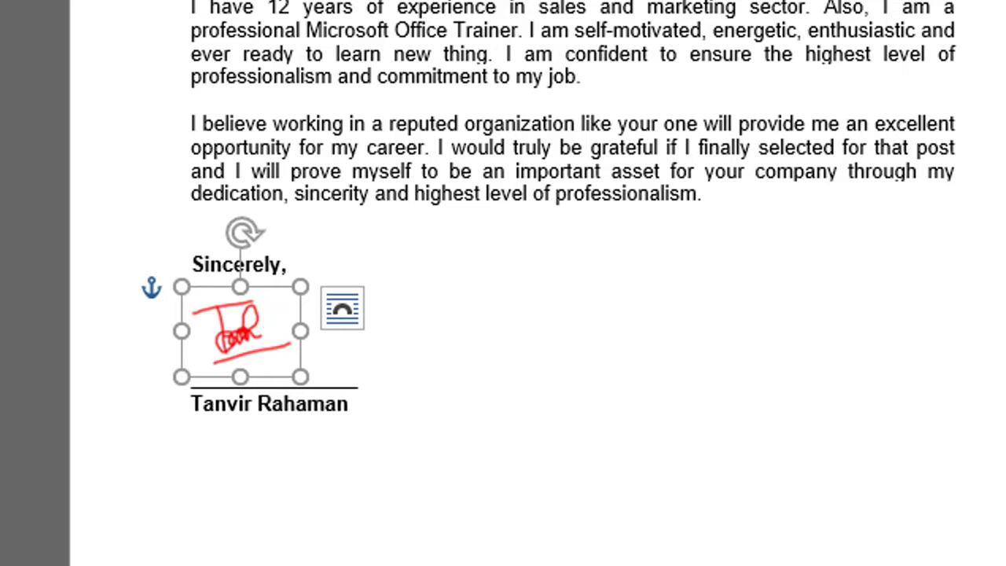
pyautogui.click(388, 397)
# - Scroll back up through the signed cover letter to review it
pyautogui.scroll(3, 774, 478)
pyautogui.scroll(3, 772, 515)
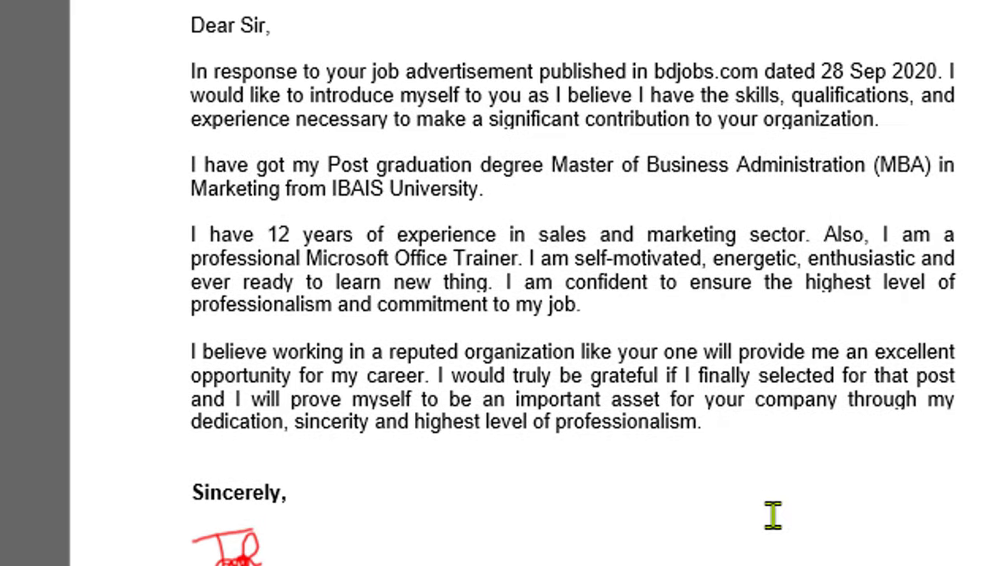
pyautogui.scroll(3, 772, 514)
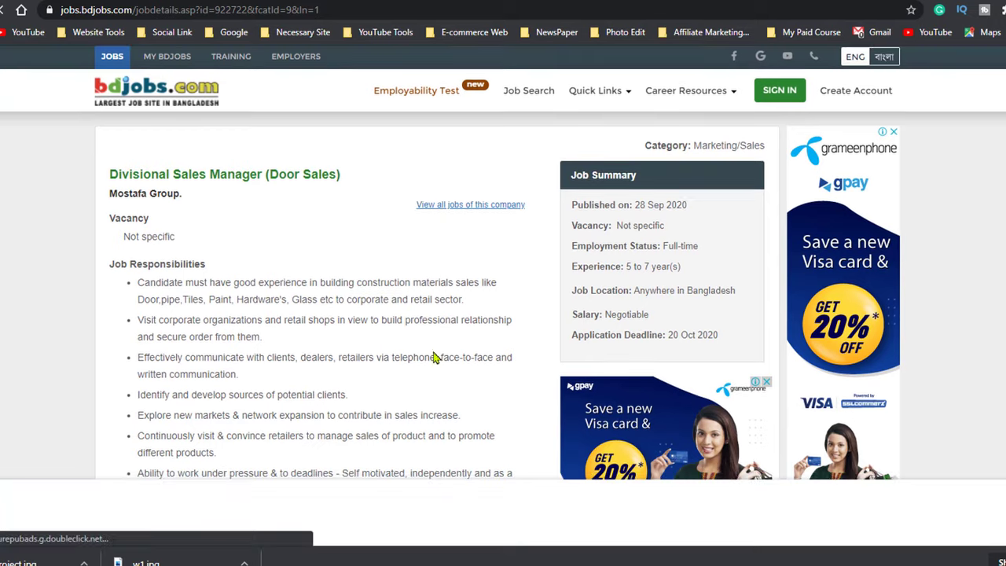
# - Scroll the job listing down to the Apply Procedures hard-copy e-mail instructions
pyautogui.scroll(-2, 369, 259)
pyautogui.scroll(-4, 361, 270)
pyautogui.scroll(-3, 361, 270)
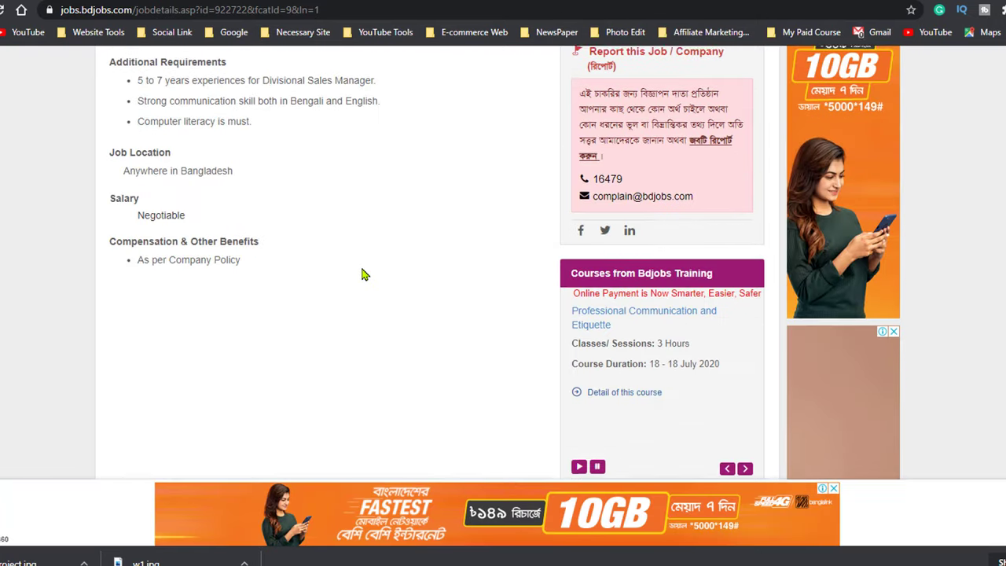
pyautogui.scroll(-3, 362, 274)
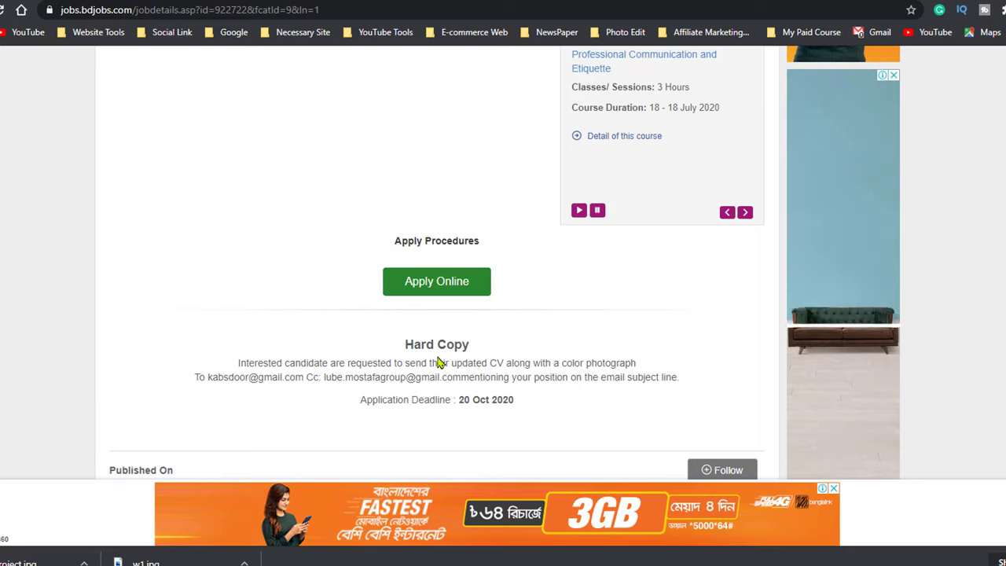
pyautogui.hotkey('alt', 'Tab')
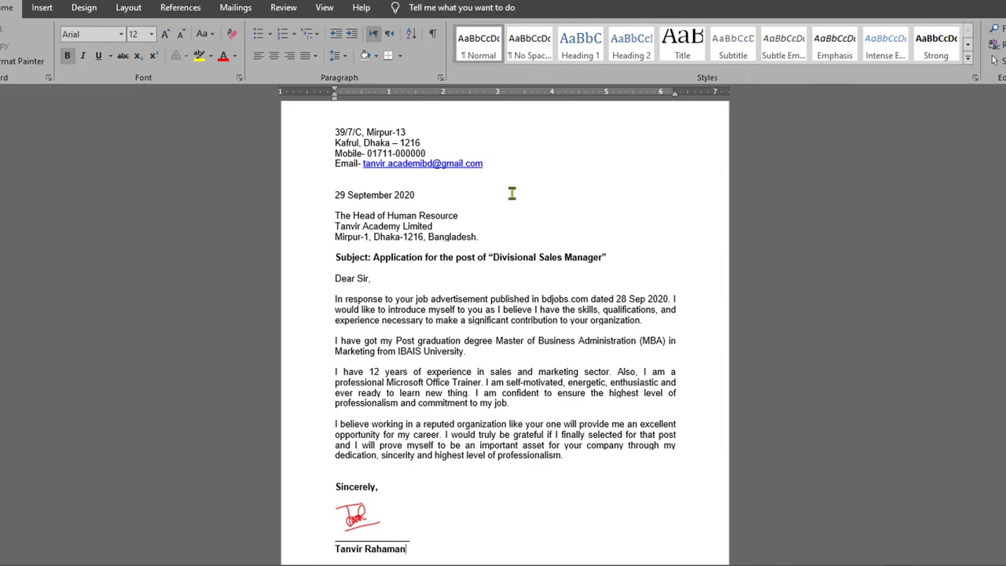
pyautogui.hotkey('alt', 'Tab')
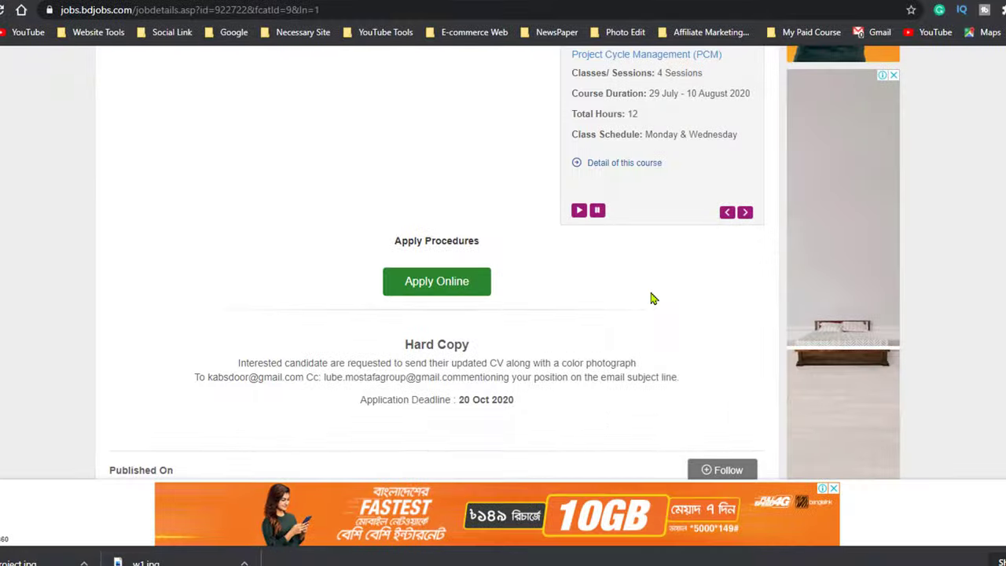
# - Open Gmail from the Google bookmarks in a new tab and start a new message
pyautogui.hotkey('ctrl', 't')
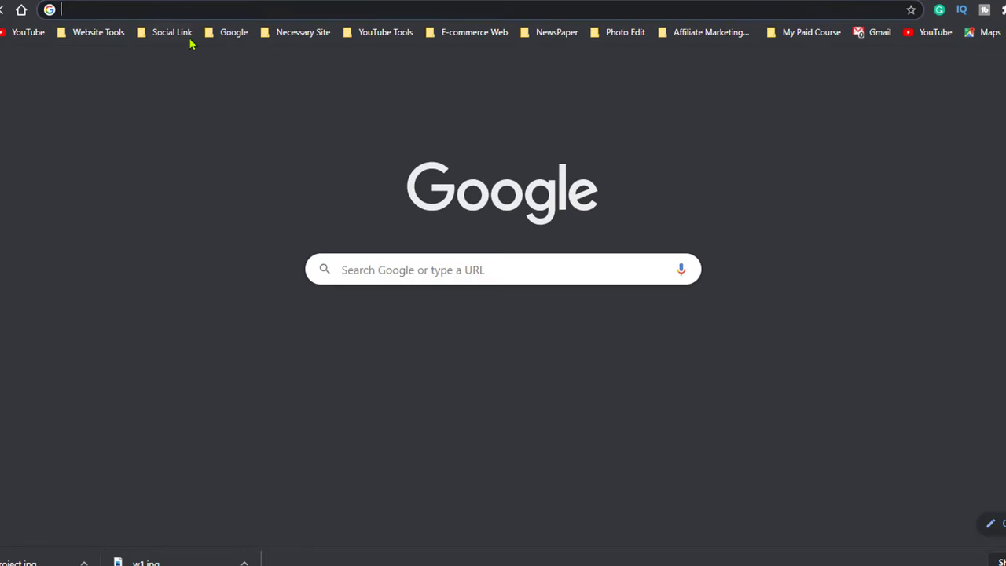
pyautogui.click(233, 32)
pyautogui.click(208, 69)
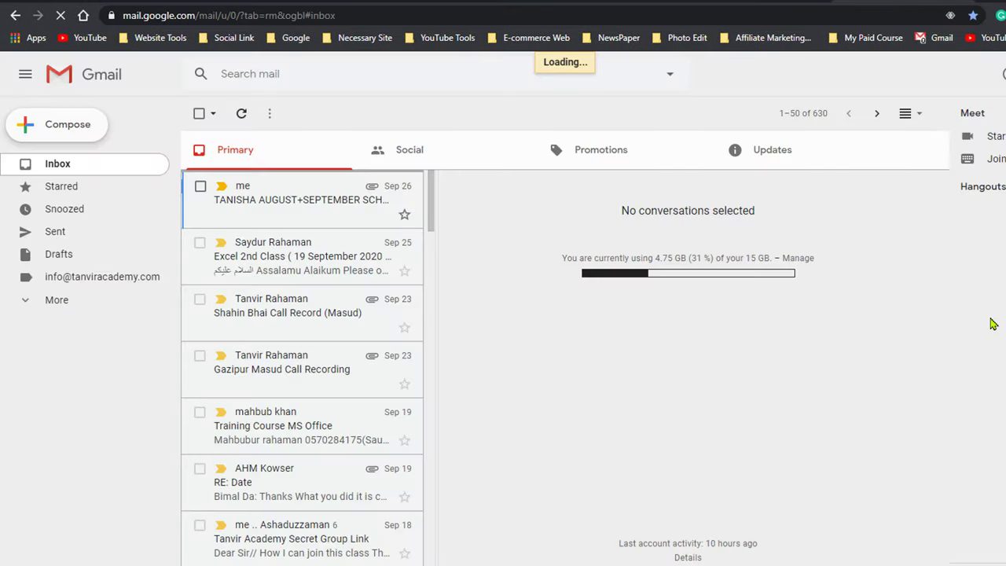
pyautogui.press('c')
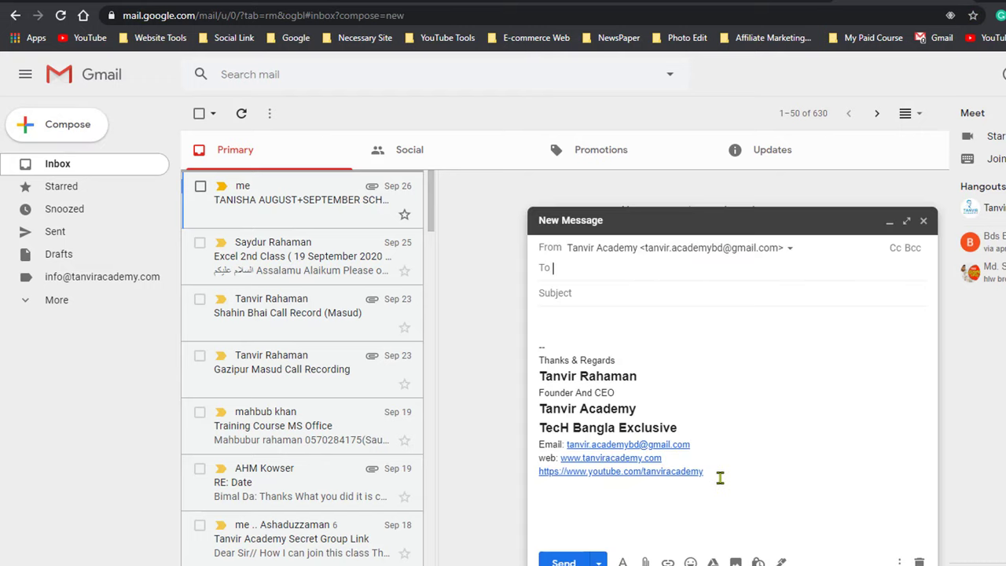
# - Delete the default signature from the new message body, leaving the draft empty
pyautogui.moveTo(720, 477)
pyautogui.mouseDown()
pyautogui.moveTo(509, 344)
pyautogui.moveTo(528, 331)
pyautogui.mouseUp()
pyautogui.press('Delete')
pyautogui.click(575, 250)
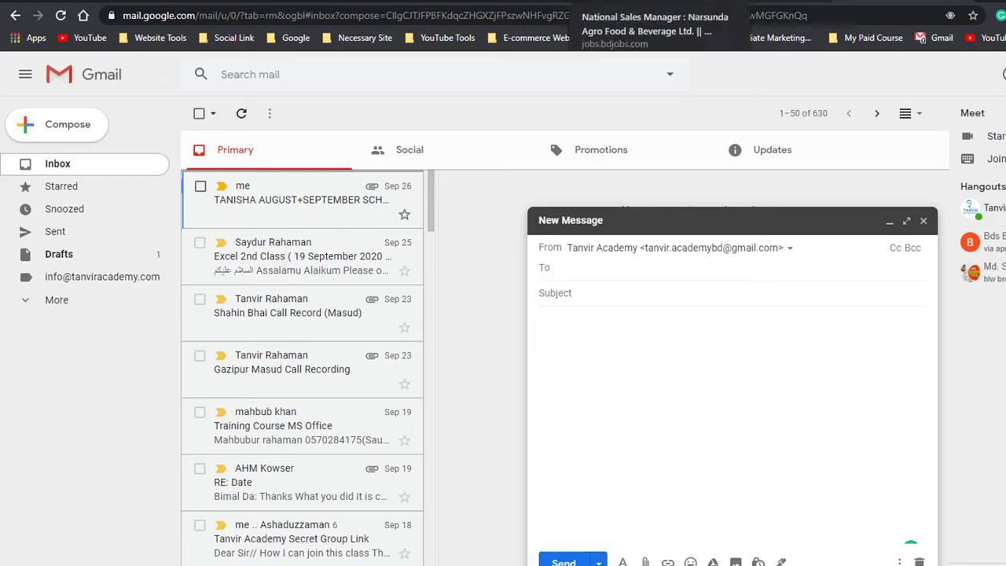
pyautogui.click(428, 3)
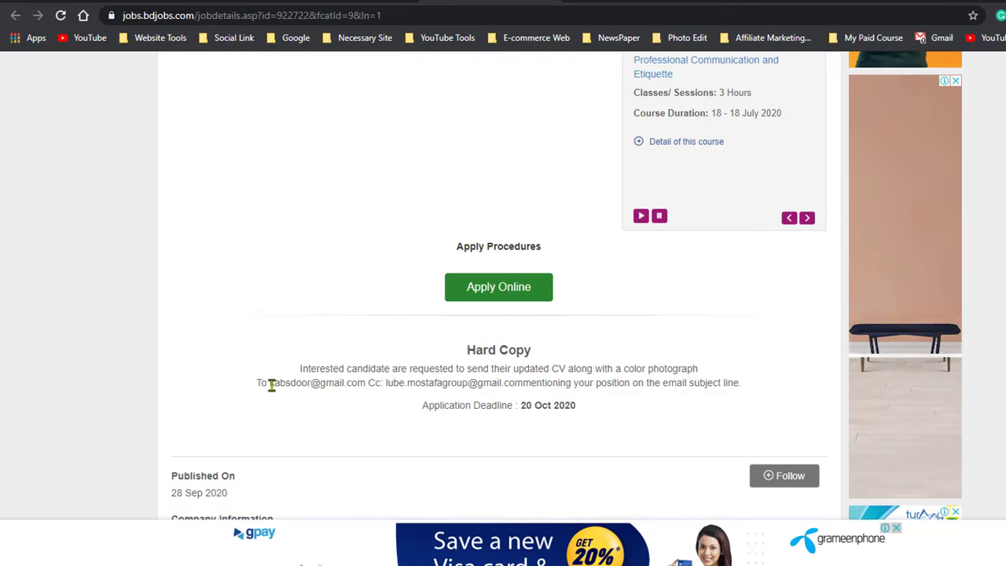
# - Paste the employer's application e-mail into To and 'Application for the post of "Divisional Sales Manager"' into Subject
pyautogui.moveTo(269, 383); pyautogui.dragTo(365, 383)
pyautogui.hotkey('ctrl', 'c')
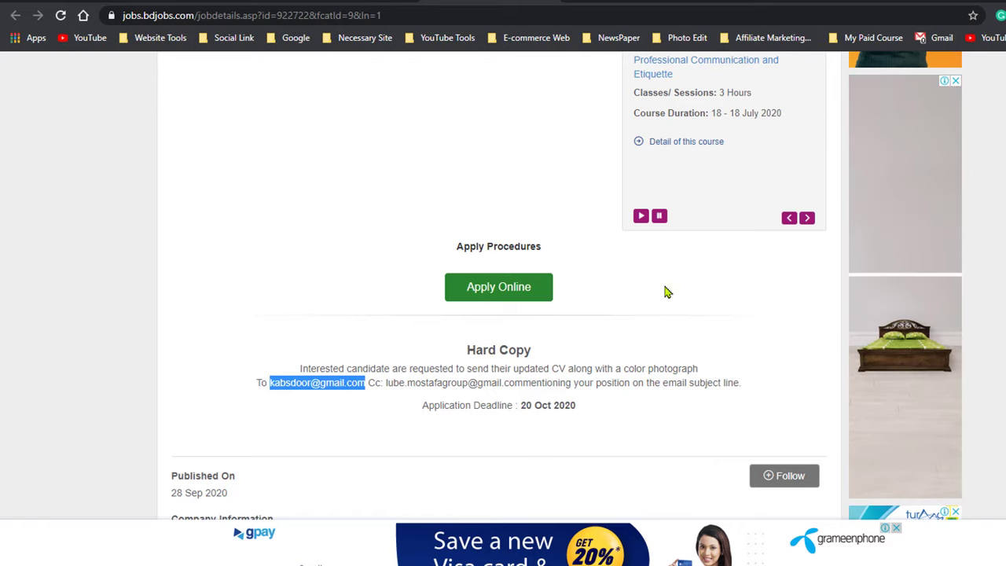
pyautogui.hotkey('ctrl', 'Tab')
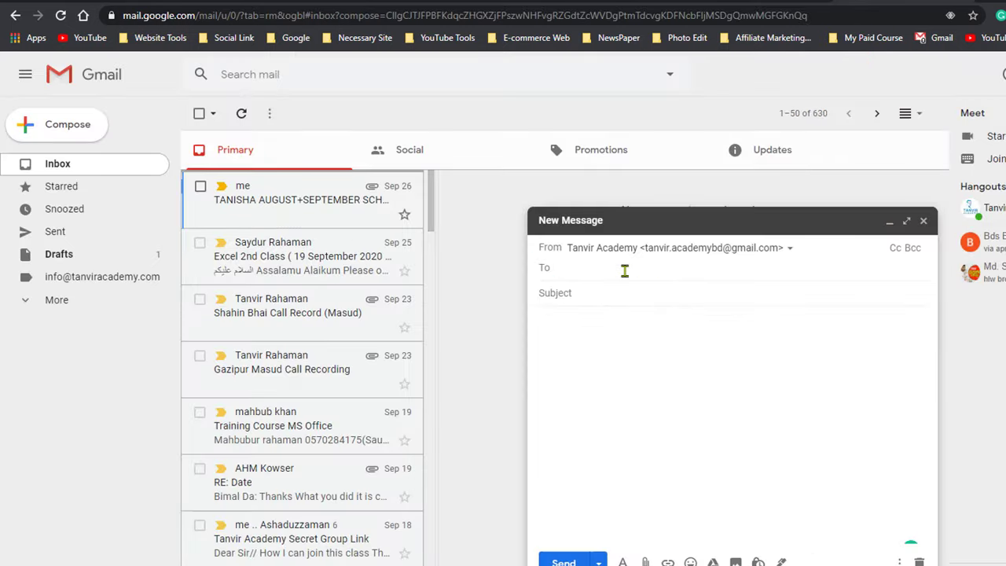
pyautogui.hotkey('ctrl', 'v')
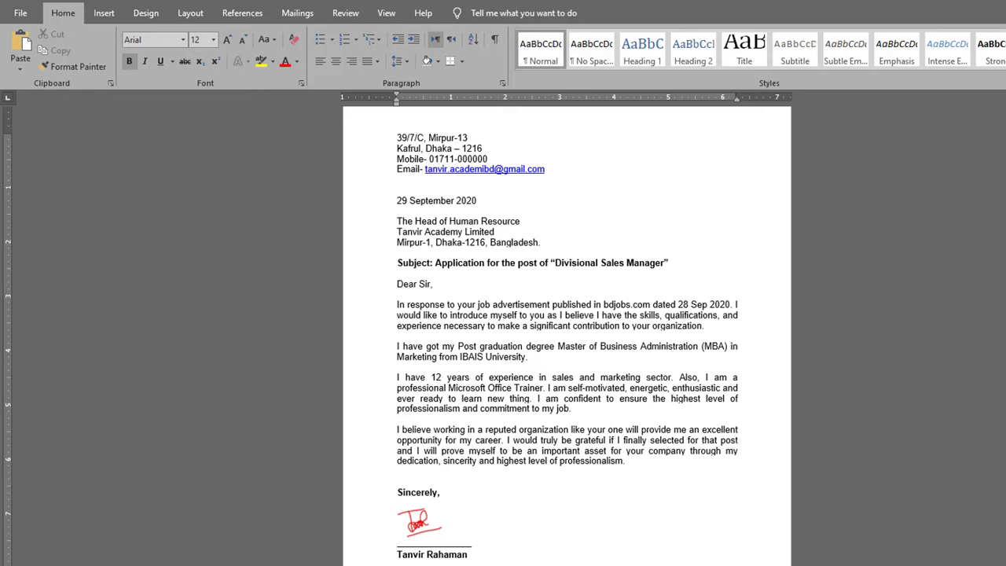
pyautogui.moveTo(434, 266); pyautogui.dragTo(666, 267)
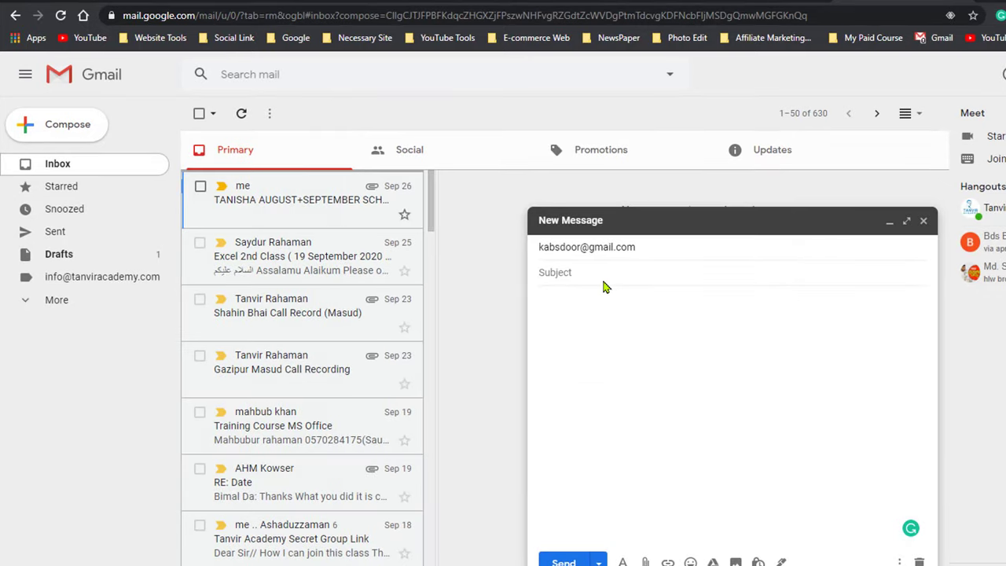
pyautogui.write('Application for the post of “Divisional Sales Manager”')
# - Paste the cover letter text into the message body
pyautogui.click(605, 306)
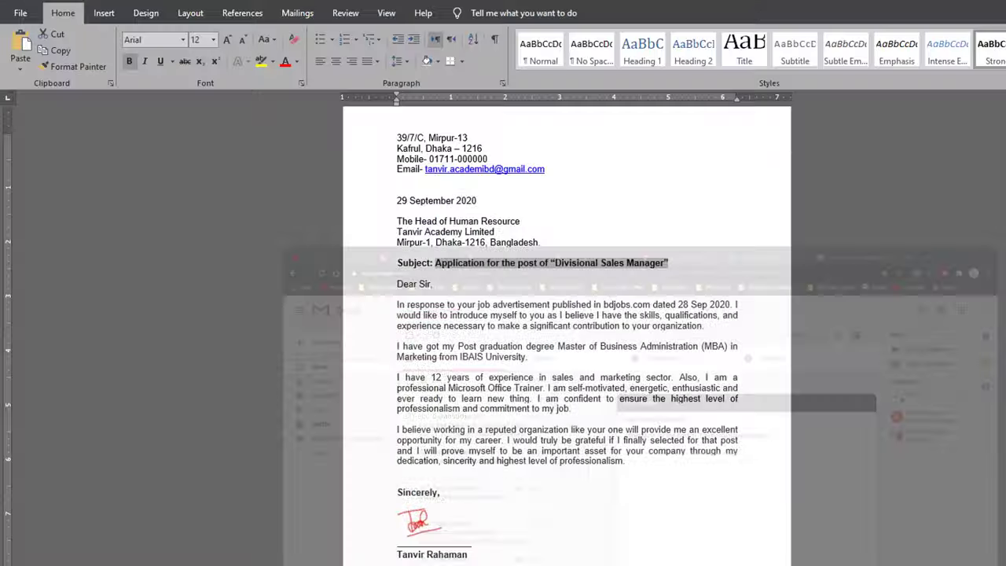
pyautogui.scroll(2, 424, 195)
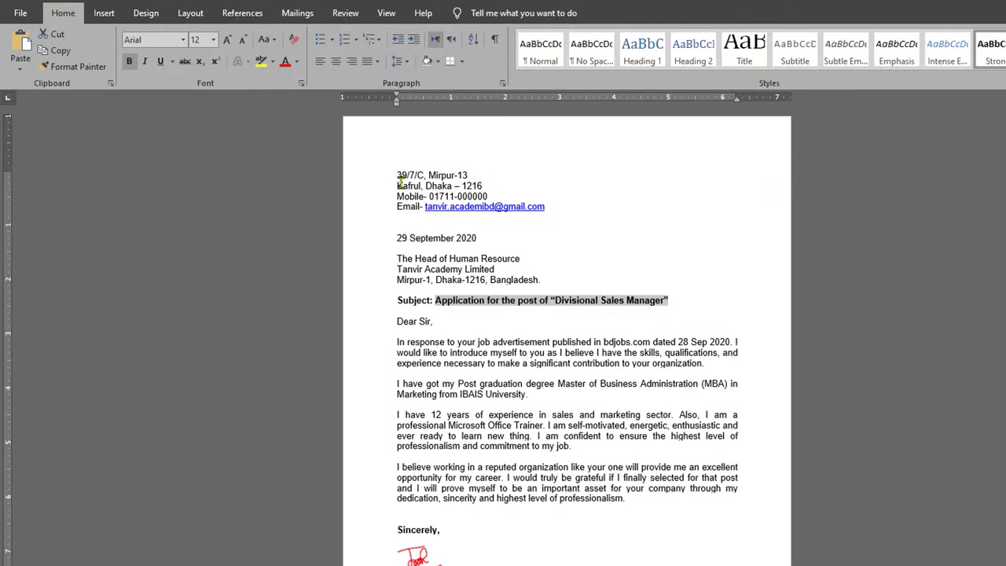
pyautogui.moveTo(399, 181)
pyautogui.mouseDown()
pyautogui.moveTo(479, 389)
pyautogui.moveTo(476, 410)
pyautogui.mouseUp()
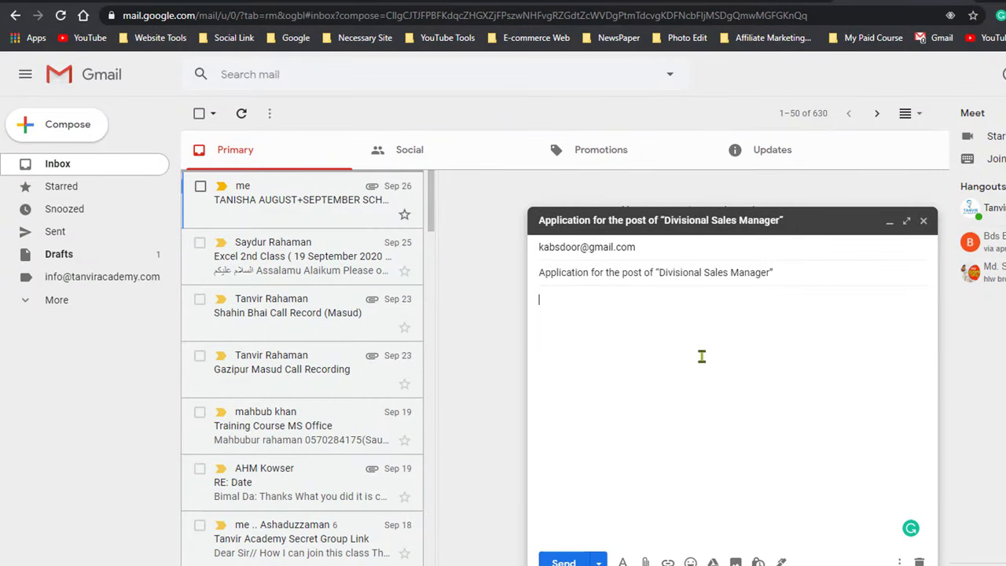
pyautogui.hotkey('ctrl', 'v')
# - Check the blank signature image placeholder in the pasted letter
pyautogui.scroll(-1, 617, 479)
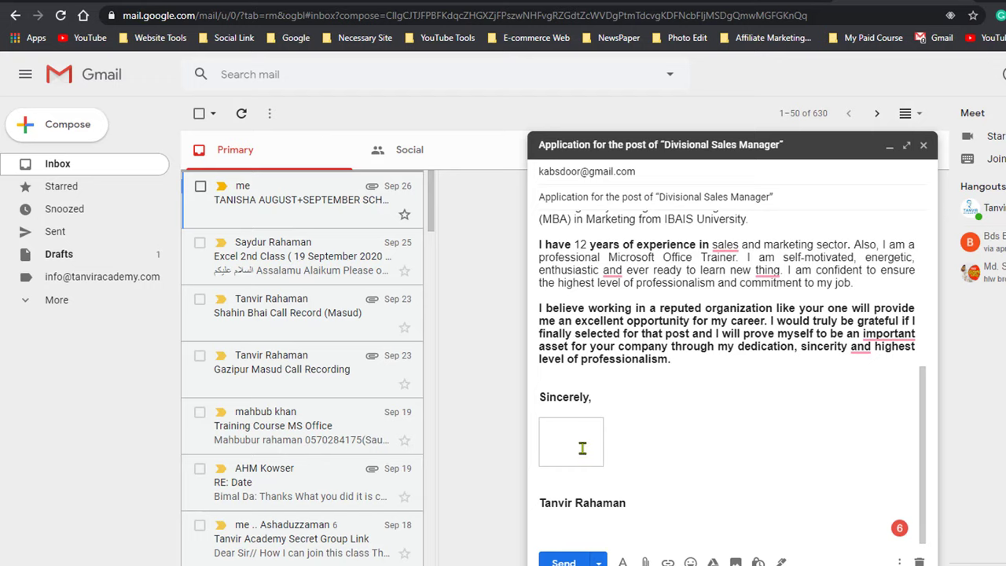
pyautogui.click(593, 454)
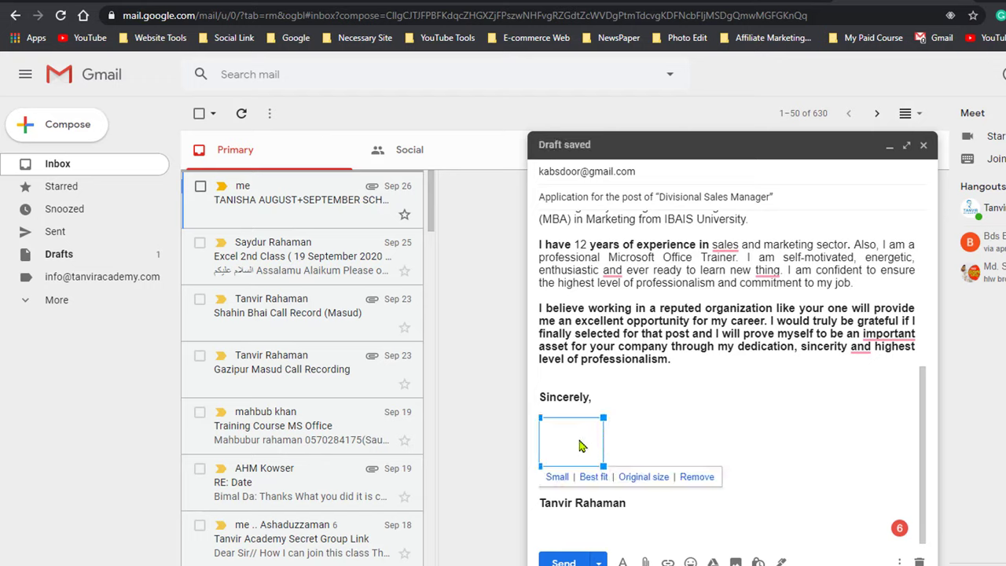
pyautogui.click(630, 459)
pyautogui.click(591, 447)
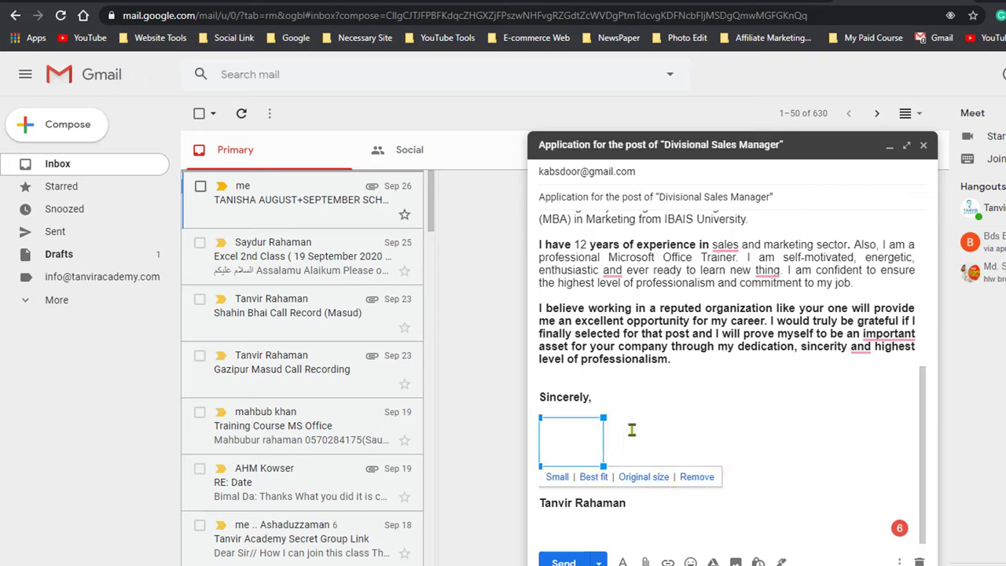
pyautogui.click(616, 434)
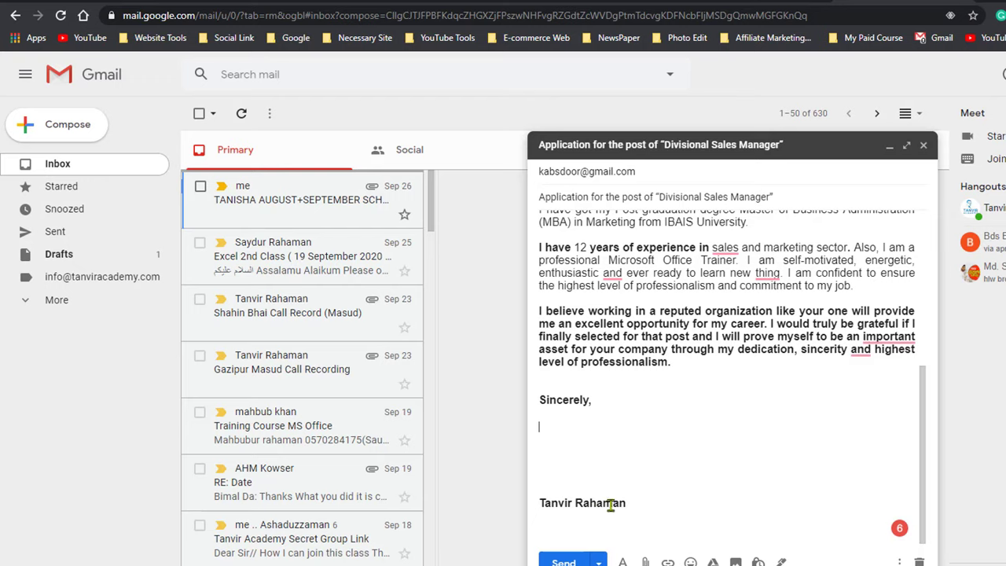
# - Dismiss the spelling suggestion on Kafrul and scroll through the whole draft body
pyautogui.scroll(5, 628, 478)
pyautogui.scroll(1, 780, 401)
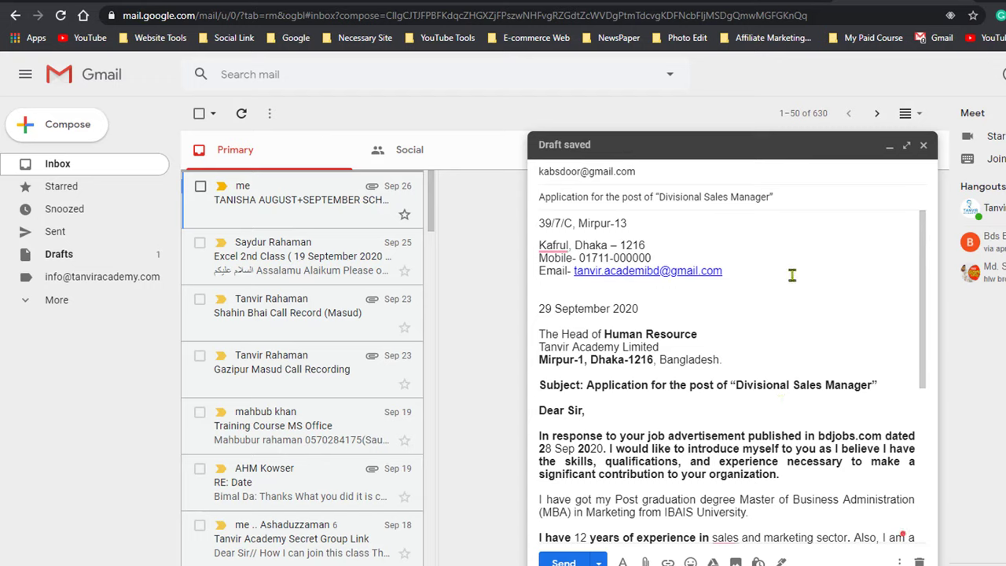
pyautogui.moveTo(572, 250)
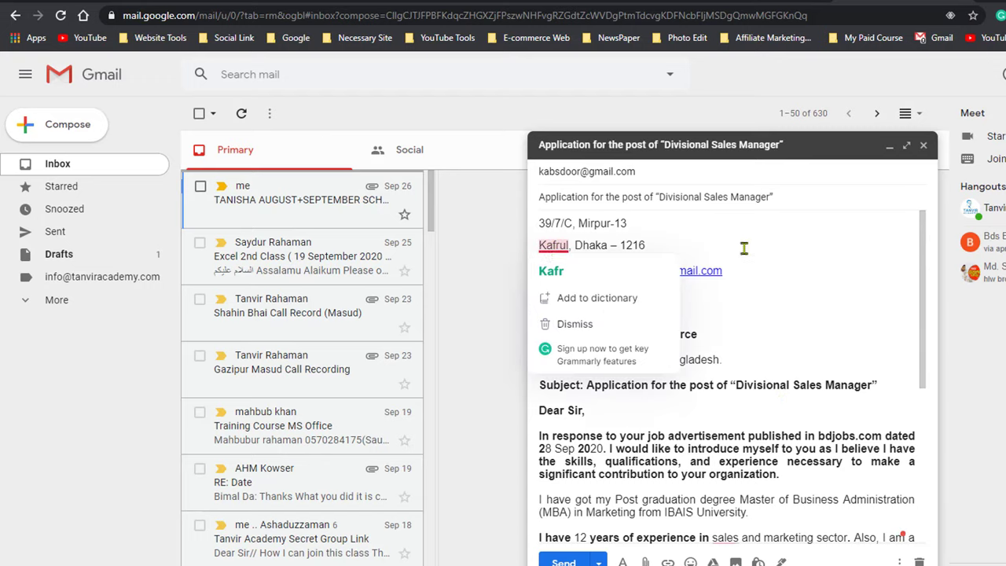
pyautogui.click(679, 245)
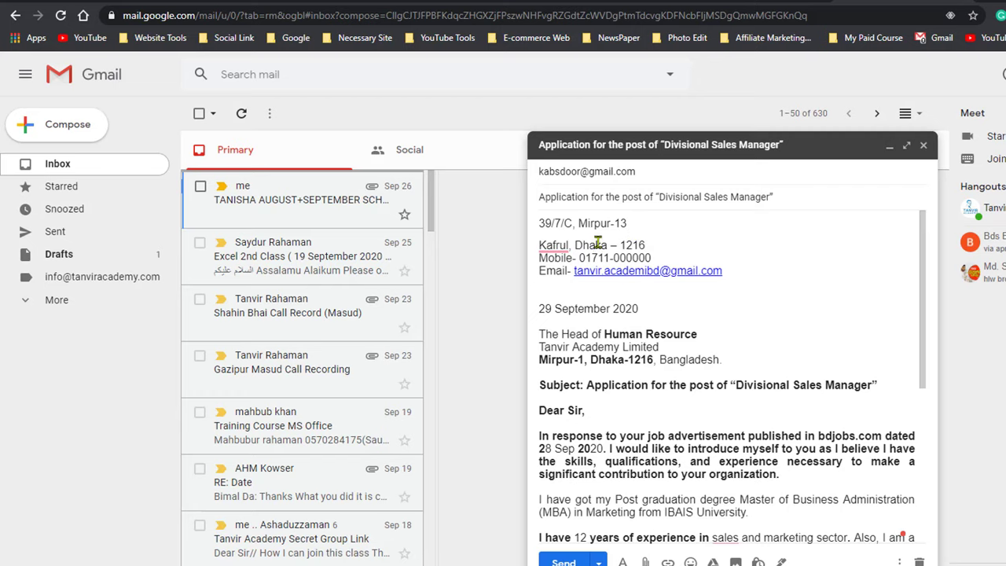
pyautogui.scroll(-4, 715, 408)
pyautogui.scroll(4, 720, 393)
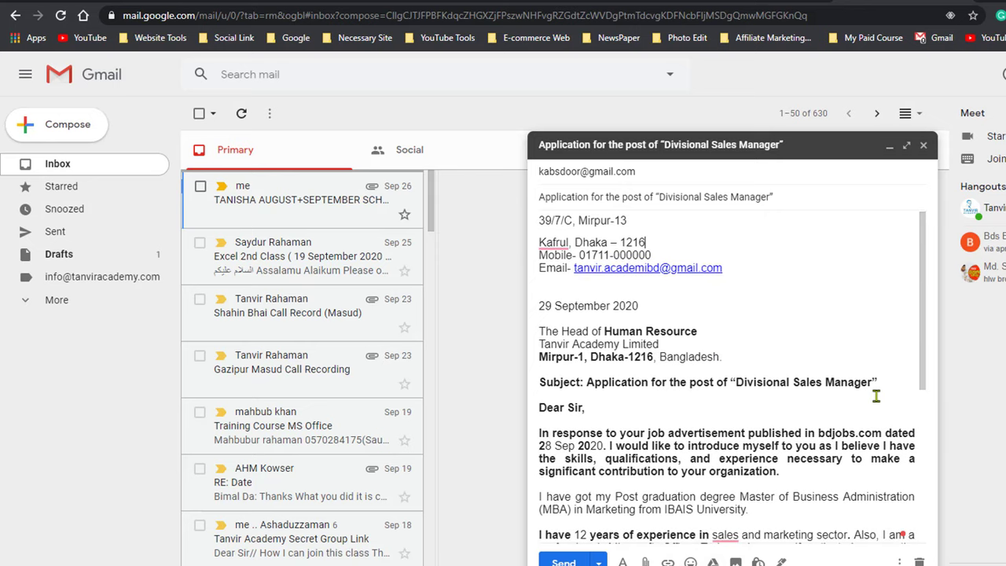
pyautogui.scroll(-2, 880, 479)
pyautogui.scroll(-1, 847, 456)
pyautogui.scroll(-1, 717, 402)
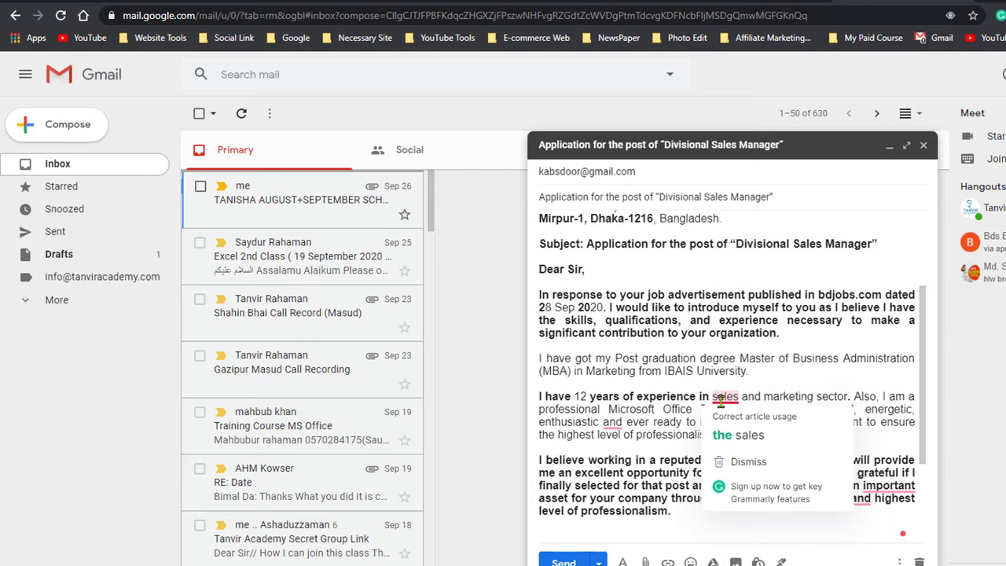
pyautogui.scroll(-3, 729, 479)
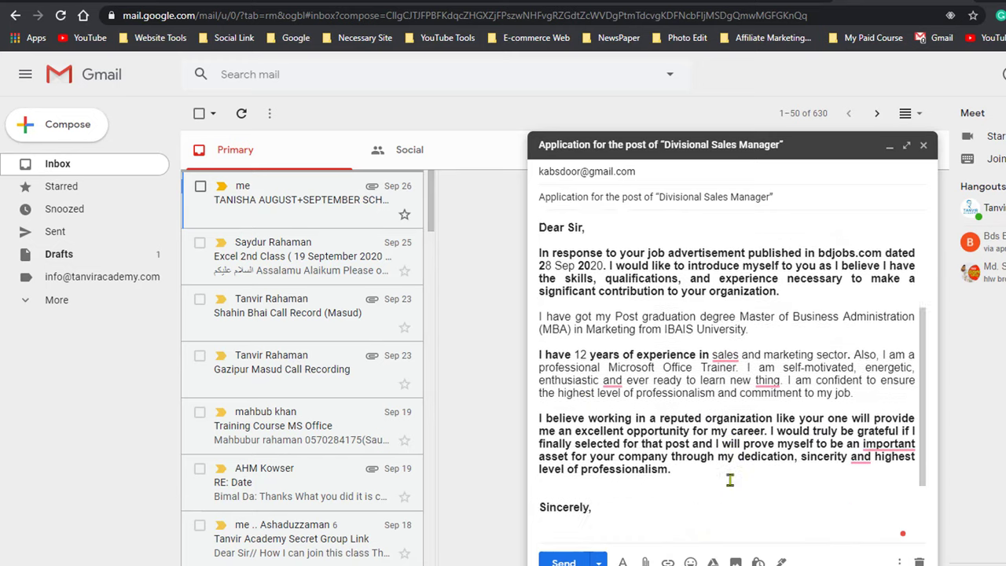
pyautogui.scroll(6, 664, 420)
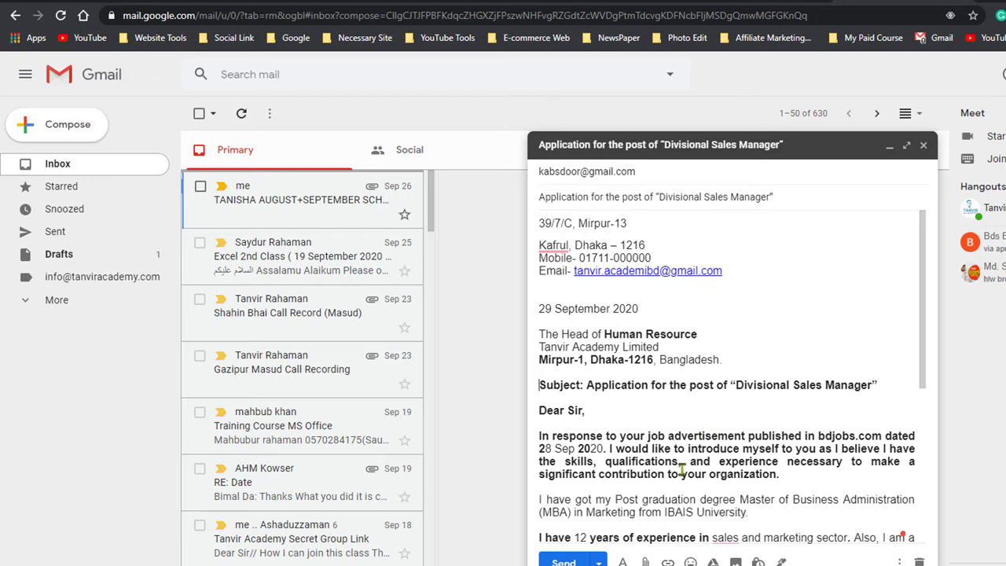
pyautogui.hotkey('ctrl', 'a')
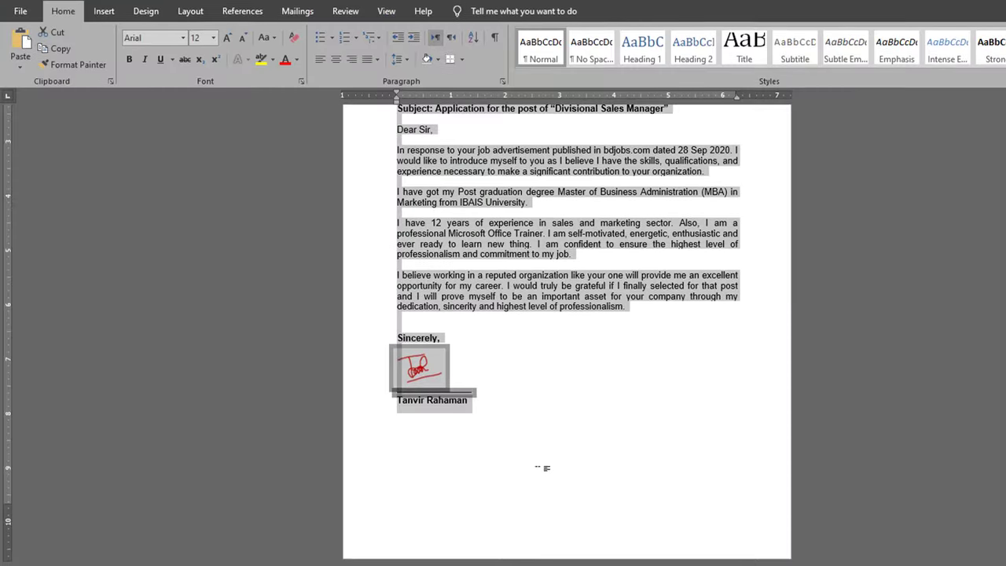
pyautogui.click(563, 406)
pyautogui.scroll(1, 558, 367)
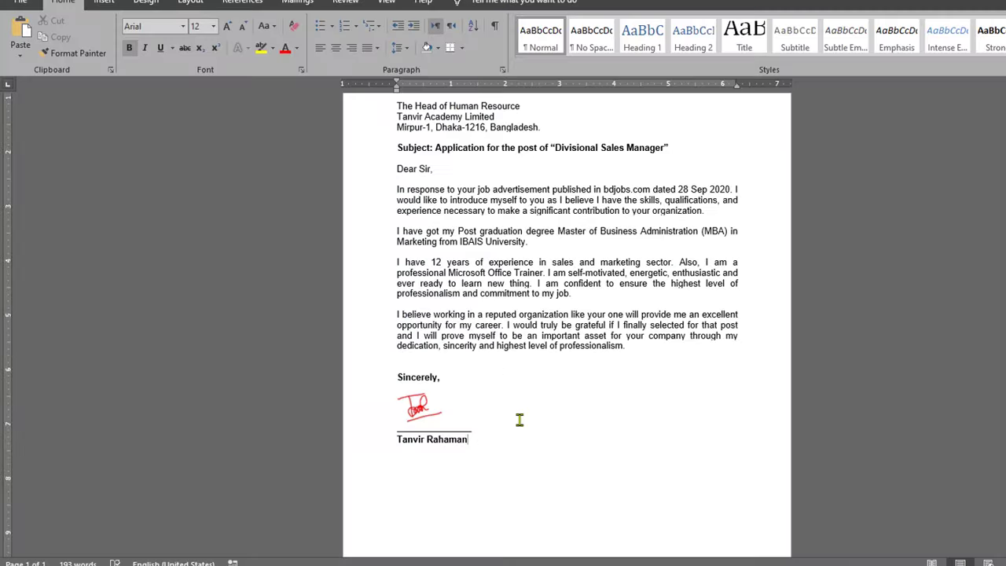
pyautogui.scroll(3, 519, 417)
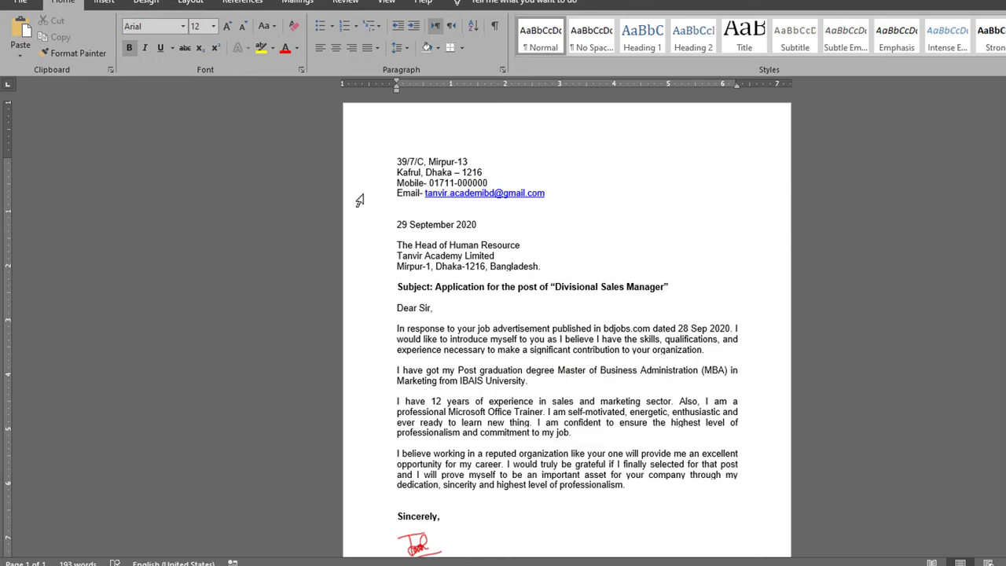
# - Save the cover letter to the Desktop as PDF (*.pdf) and scroll through the resulting PDF
pyautogui.click(20, 3)
pyautogui.click(65, 196)
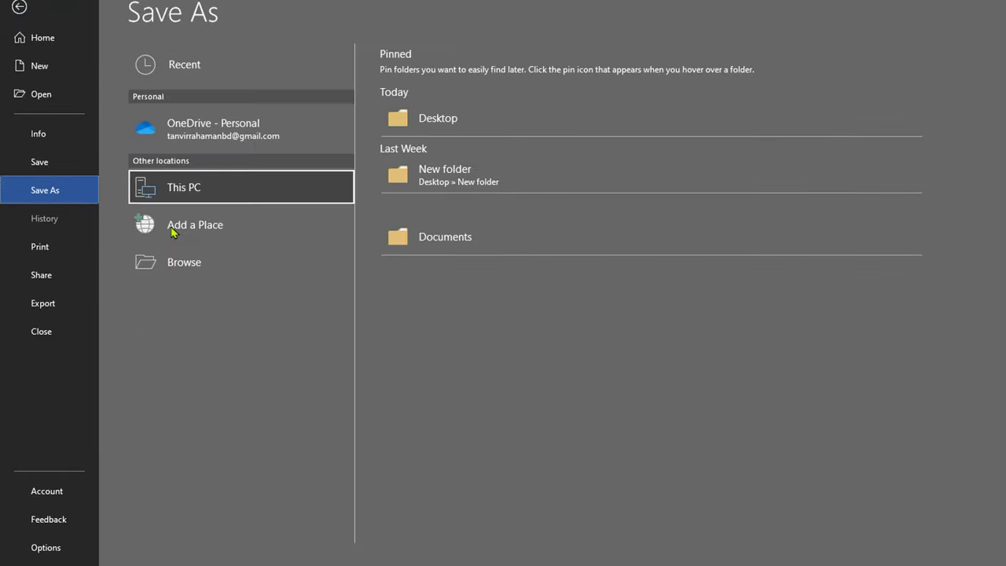
pyautogui.click(471, 129)
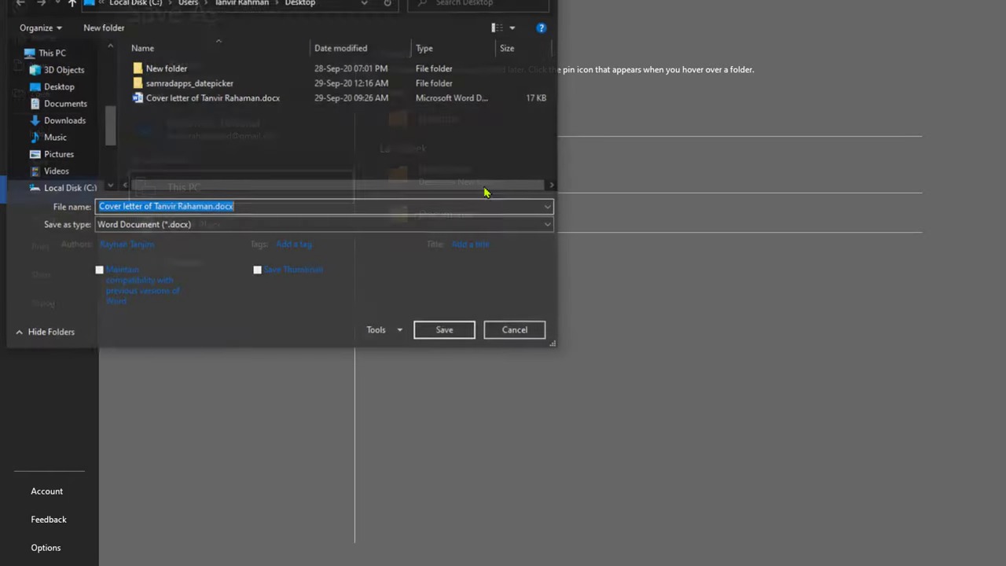
pyautogui.click(163, 224)
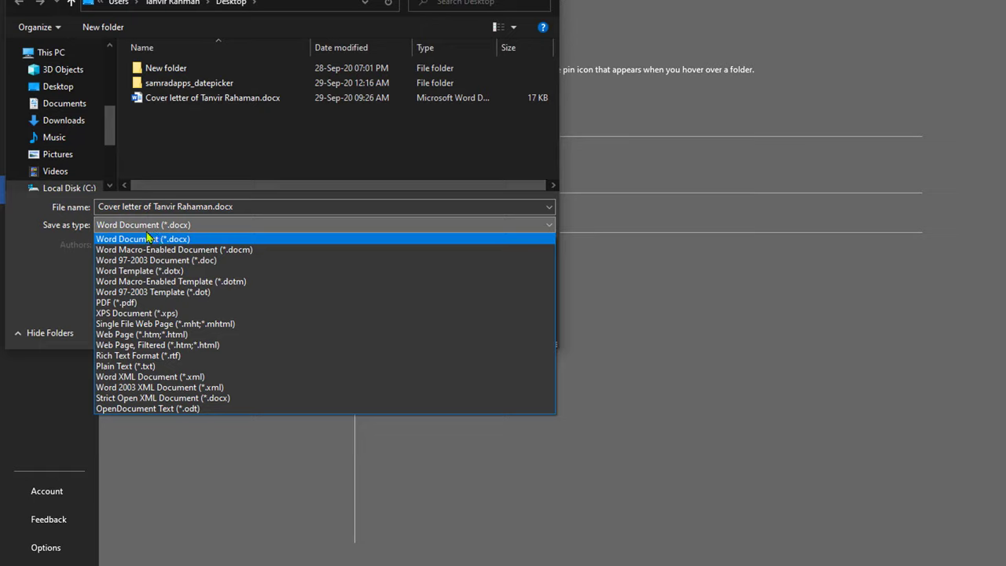
pyautogui.click(135, 303)
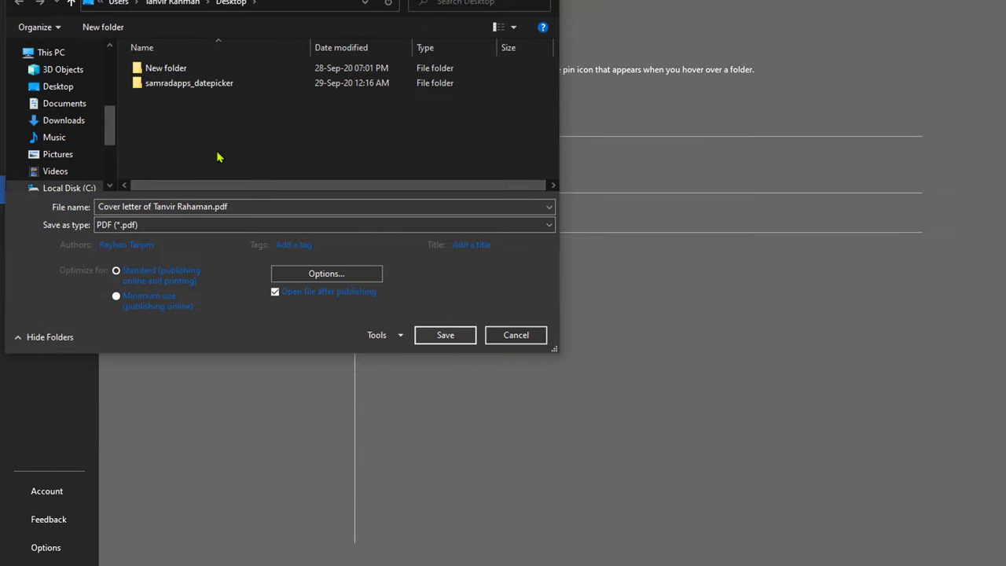
pyautogui.click(59, 86)
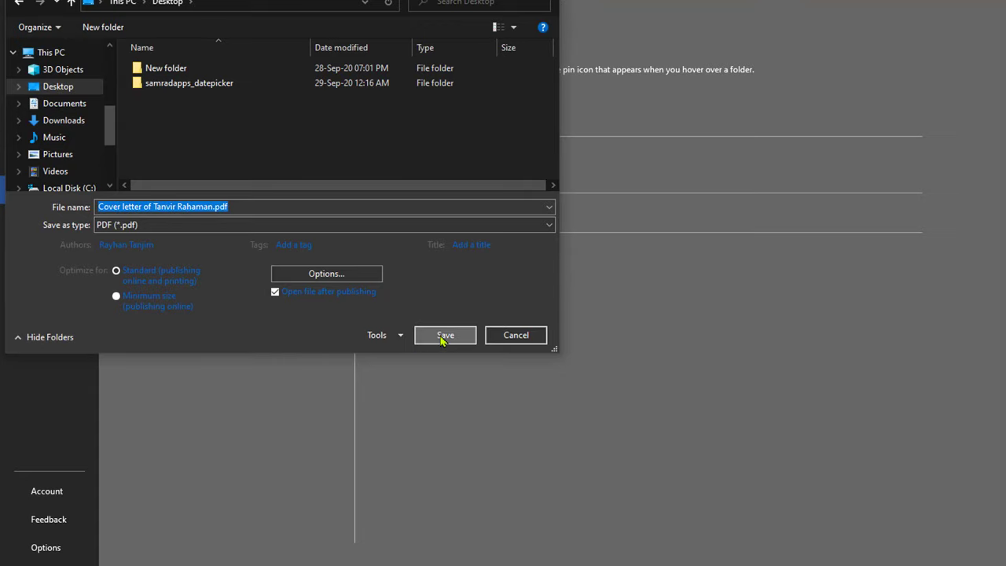
pyautogui.click(441, 337)
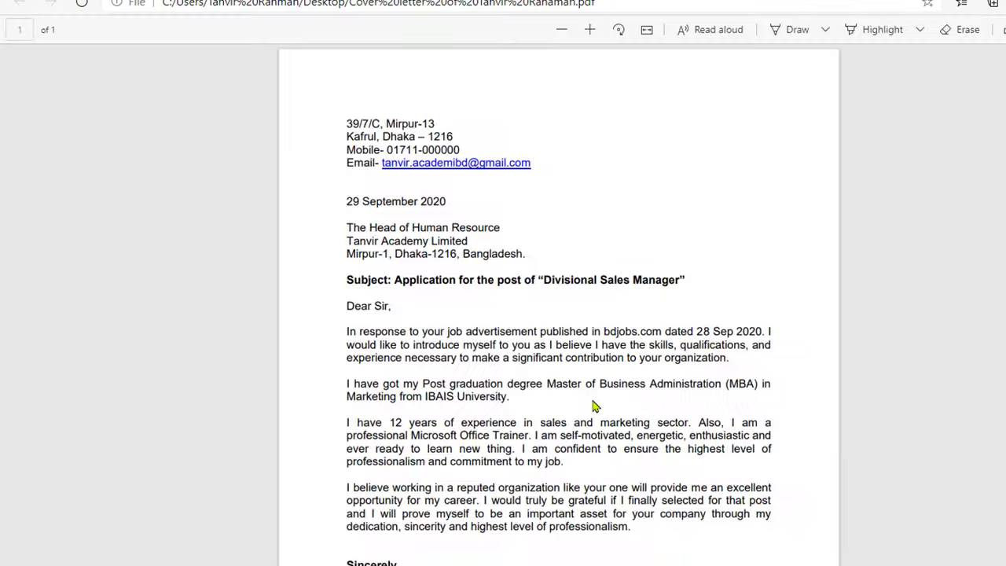
pyautogui.scroll(-3, 596, 386)
pyautogui.scroll(3, 729, 294)
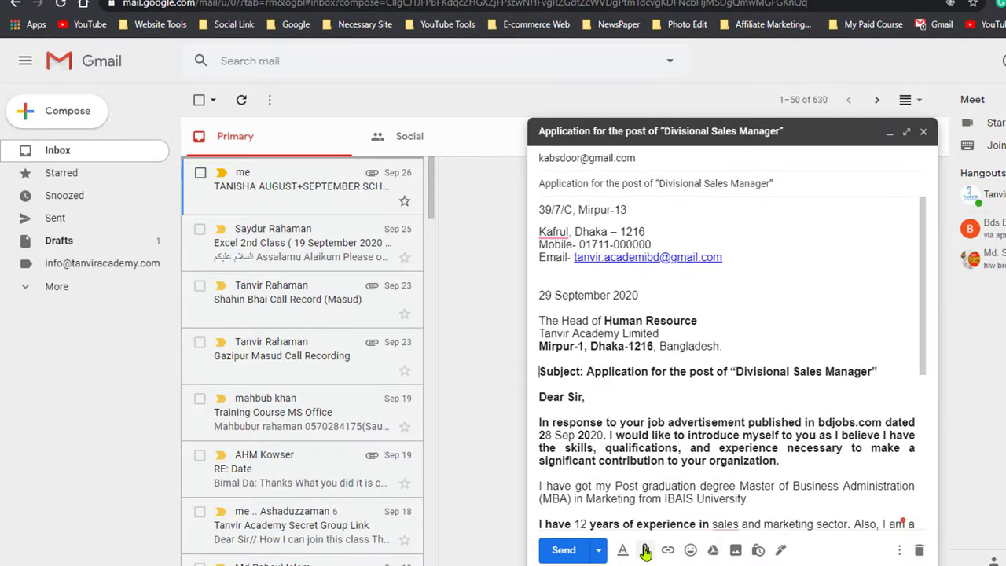
# - Attach the 96K cover-letter PDF from the Desktop folder to the Gmail draft
pyautogui.click(644, 552)
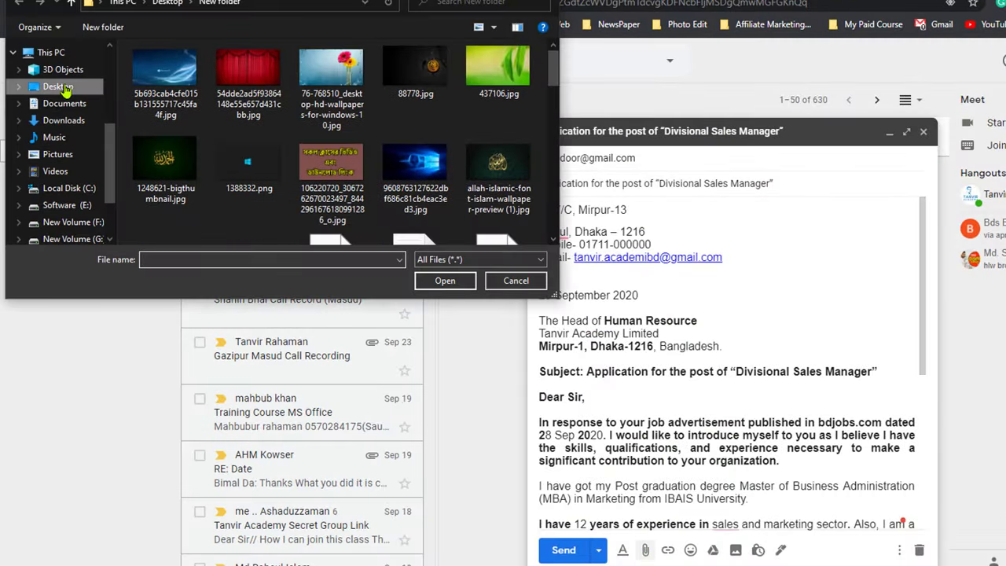
pyautogui.click(58, 86)
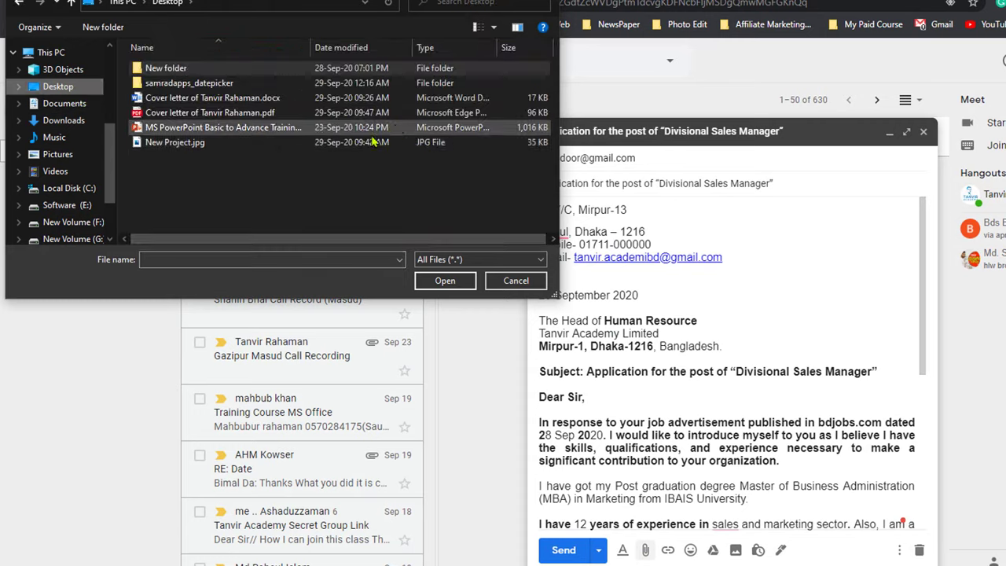
pyautogui.doubleClick(183, 114)
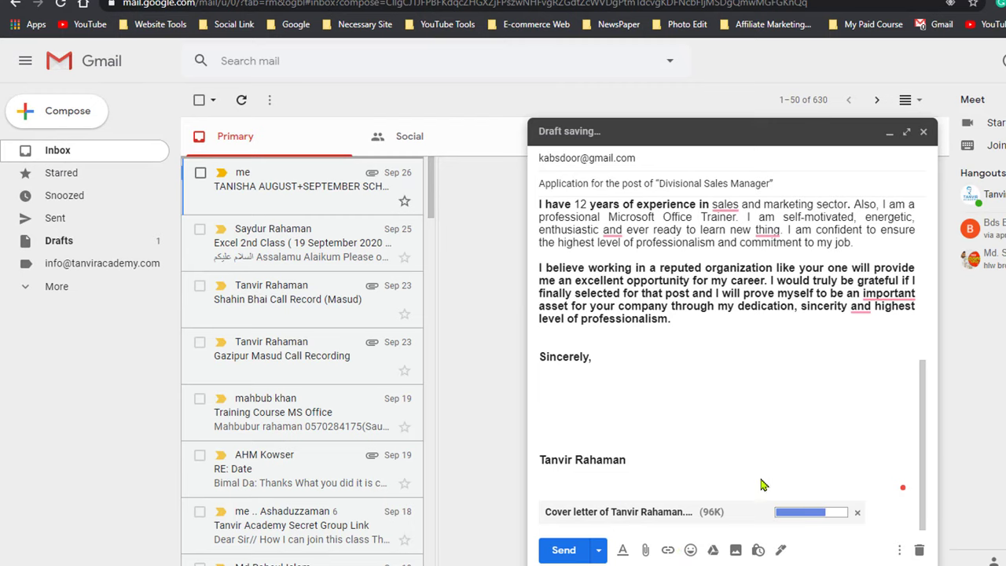
pyautogui.scroll(2, 754, 456)
pyautogui.scroll(2, 674, 464)
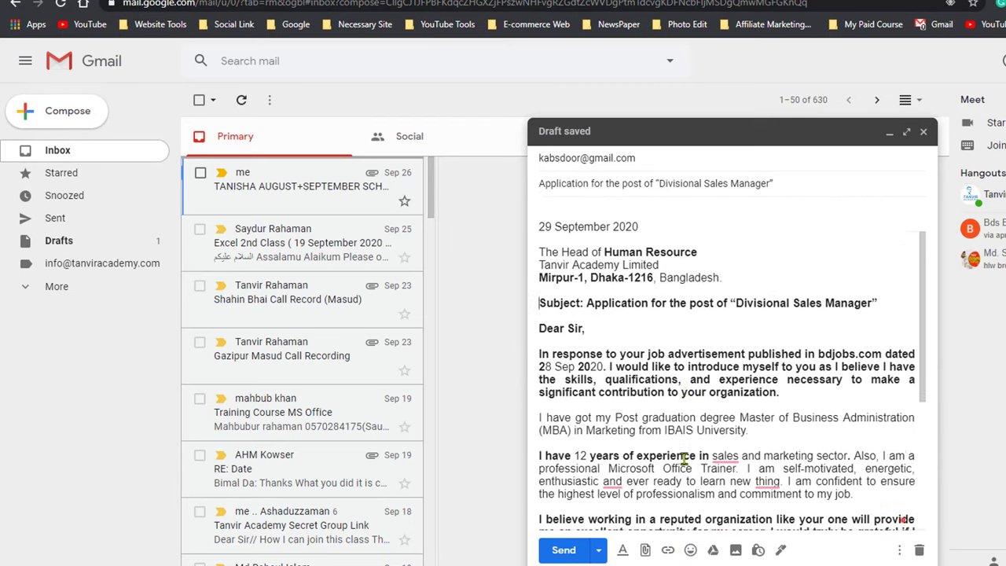
pyautogui.scroll(2, 683, 457)
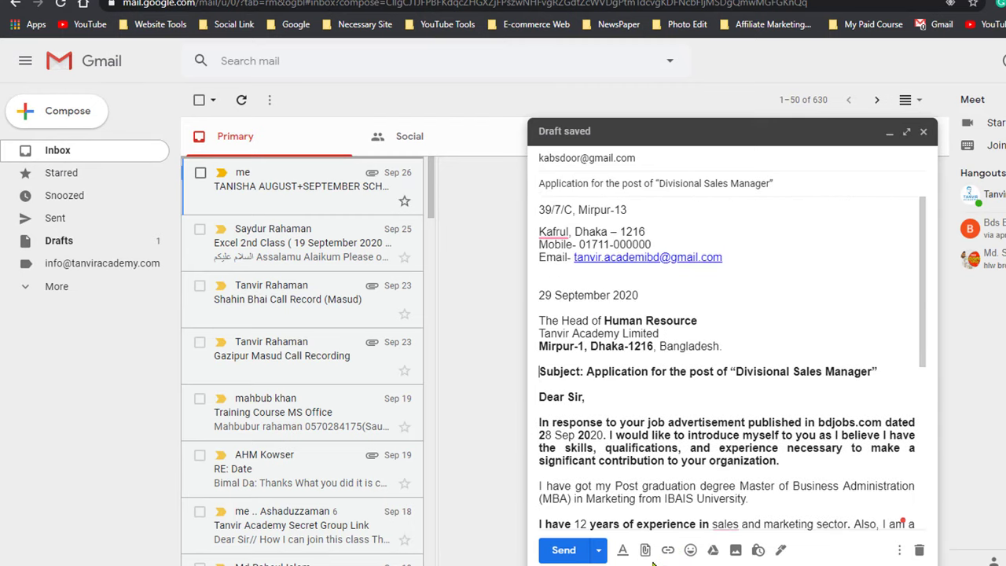